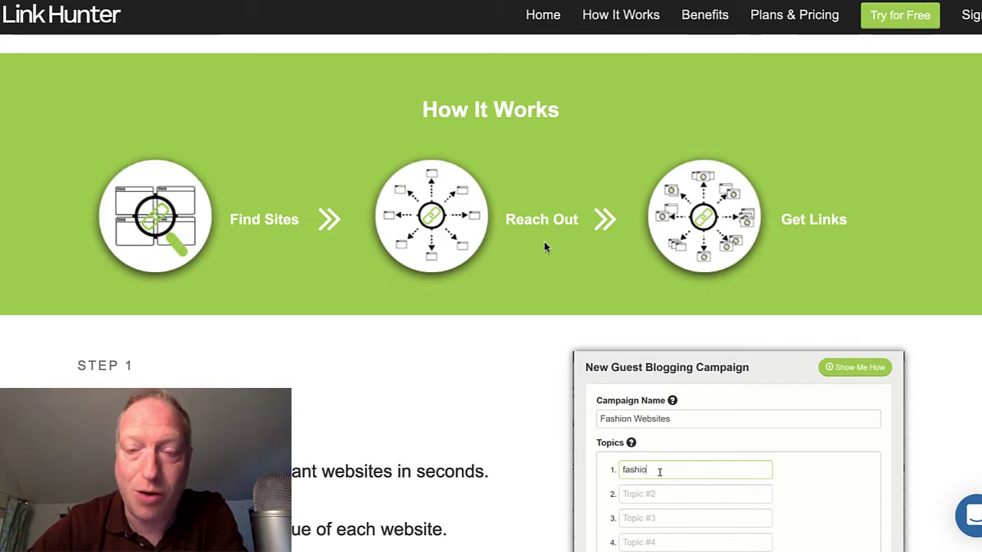
Step: Review the How It Works sections on finding sites, reaching out and getting links
scroll(513, 322, down, 4)
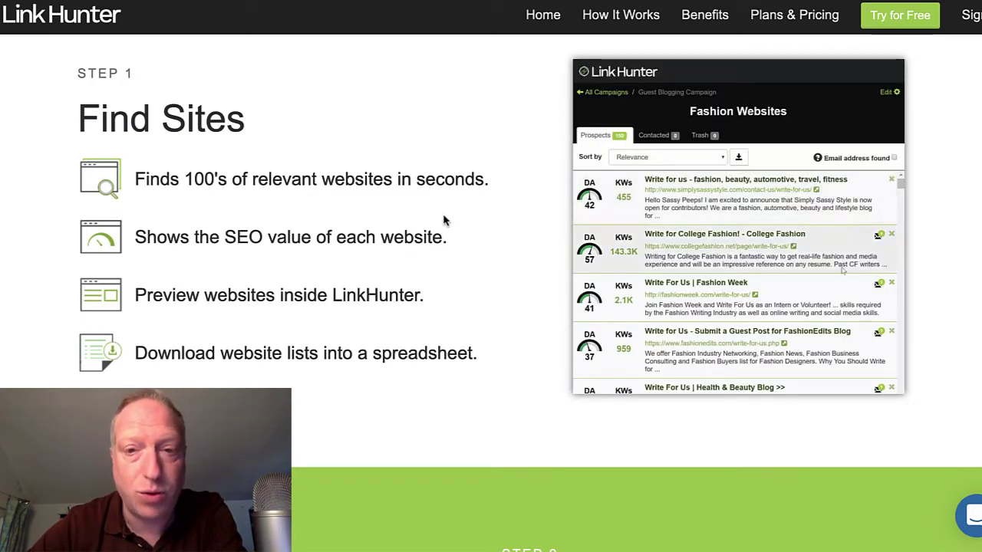
scroll(443, 221, down, 1)
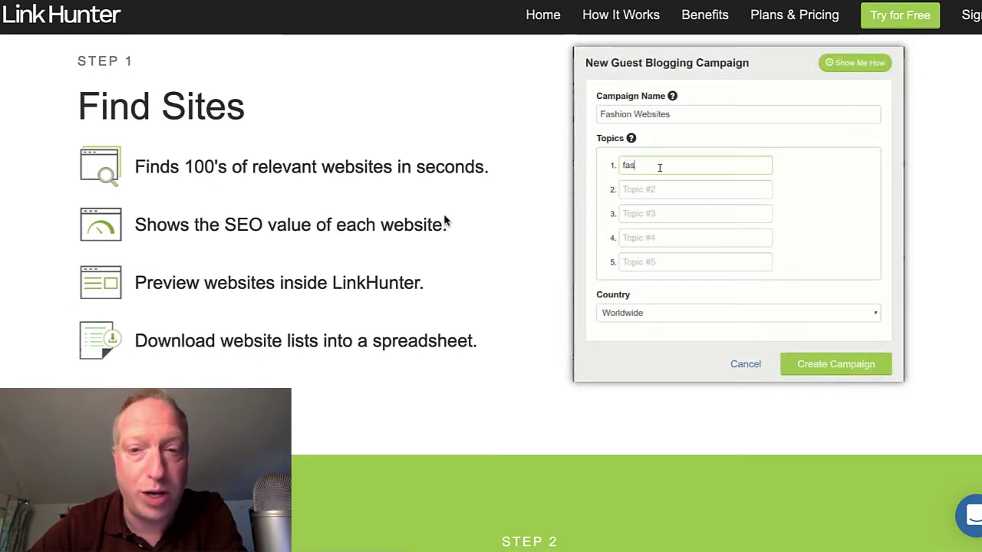
scroll(453, 244, down, 5)
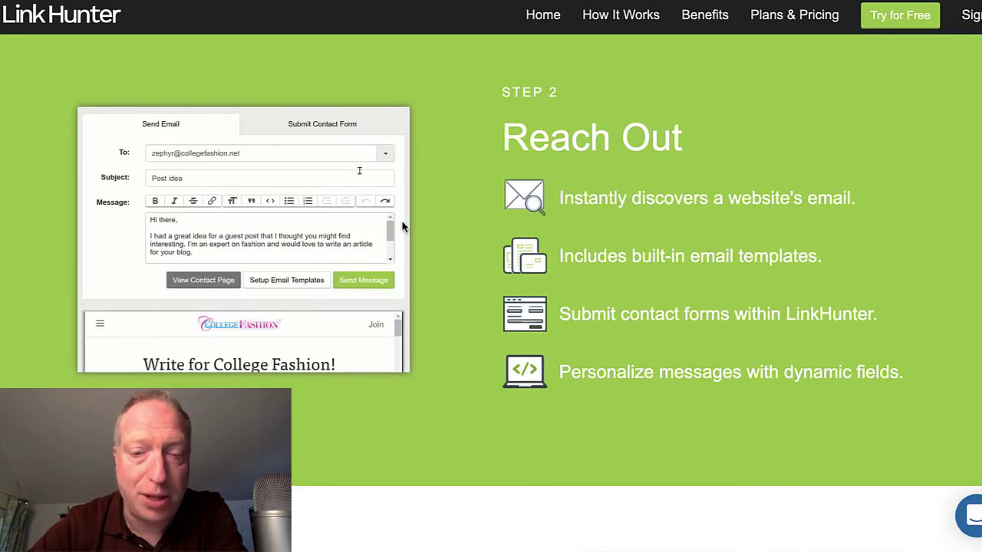
scroll(447, 252, down, 3)
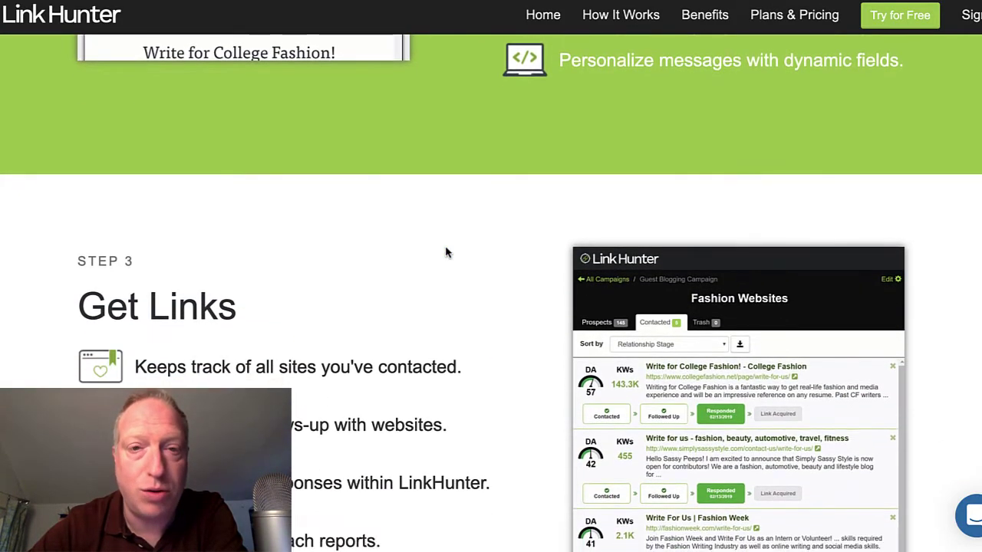
scroll(446, 251, up, 1)
scroll(430, 320, down, 3)
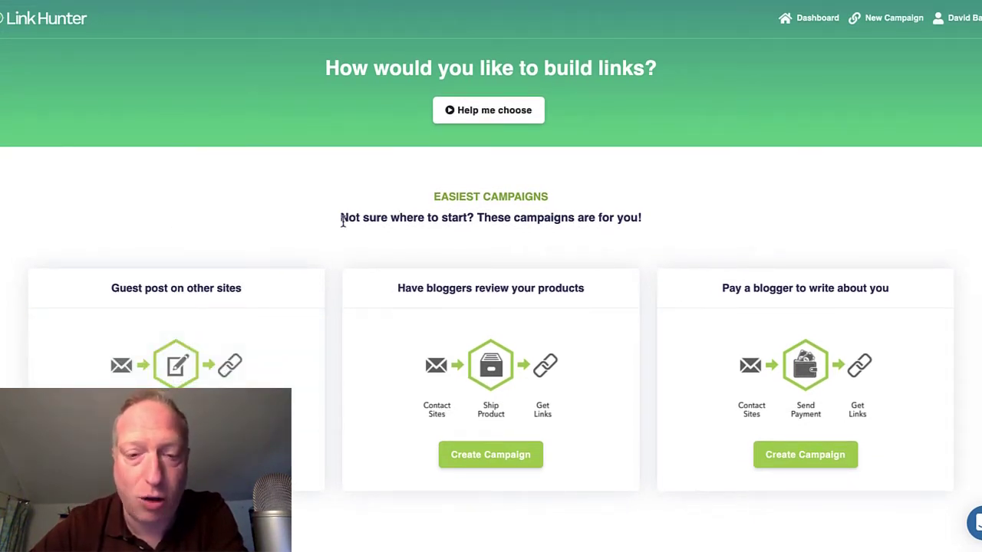
Step: Examine the available link building campaign types, covering the easiest, content promotion and advanced campaigns
mouse_move(256, 274)
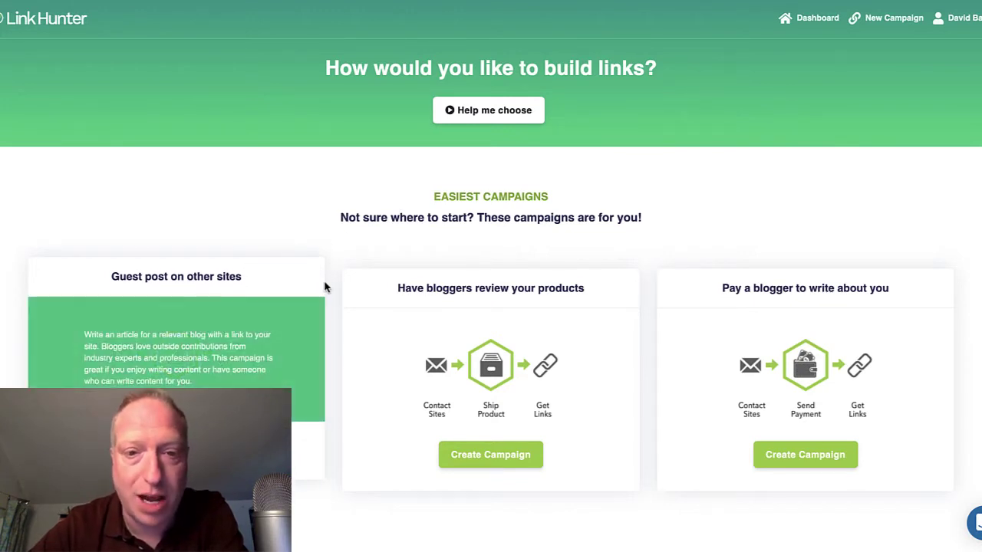
mouse_move(396, 290)
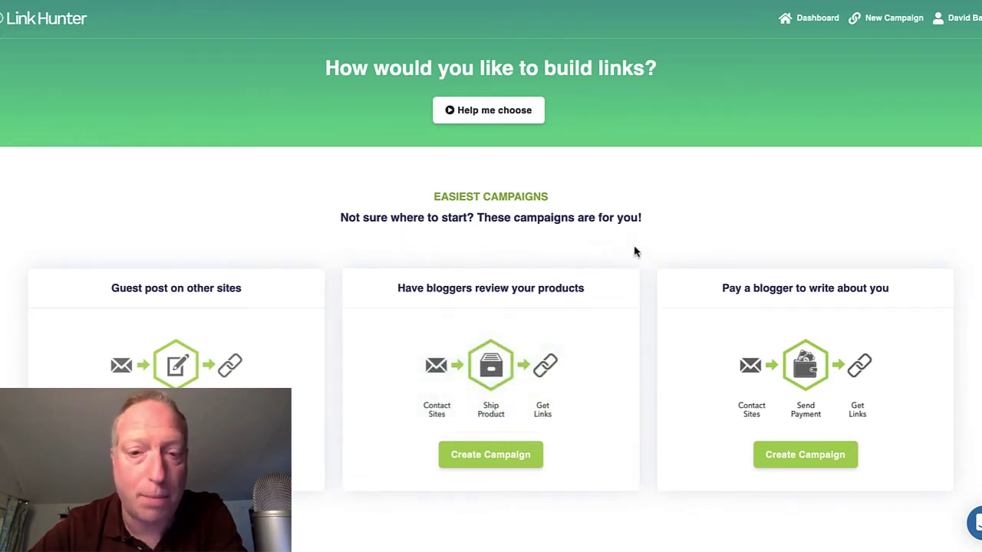
scroll(649, 246, down, 1)
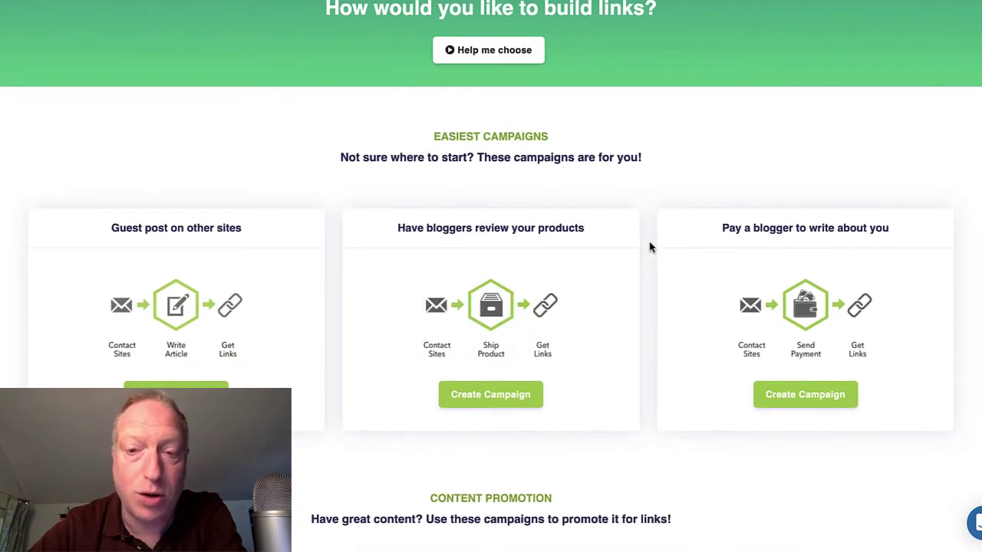
mouse_move(732, 238)
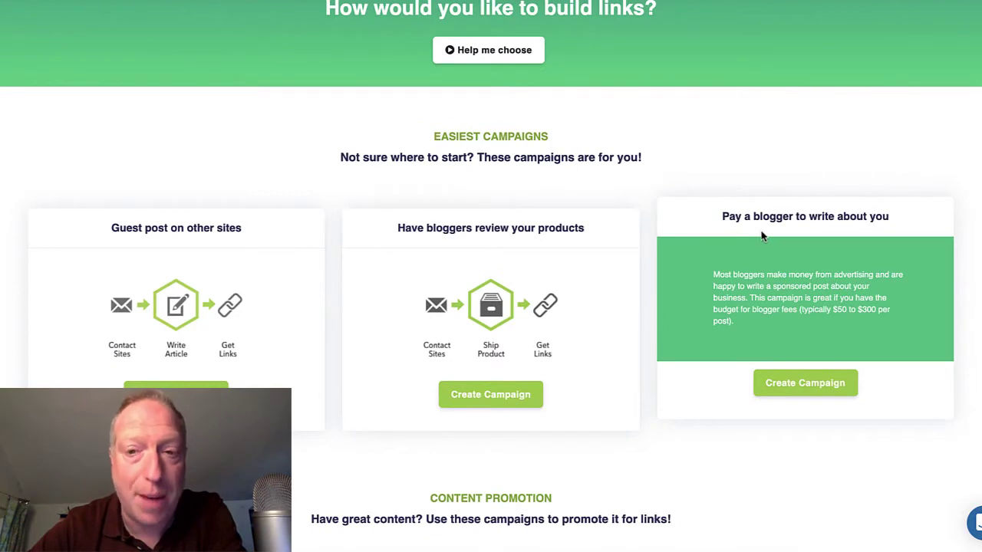
scroll(649, 244, down, 1)
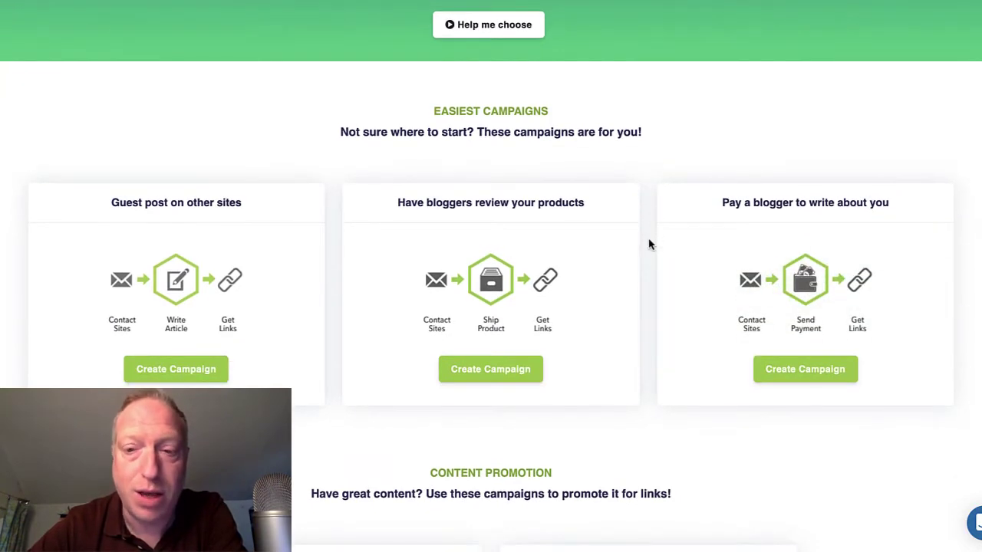
scroll(649, 244, down, 3)
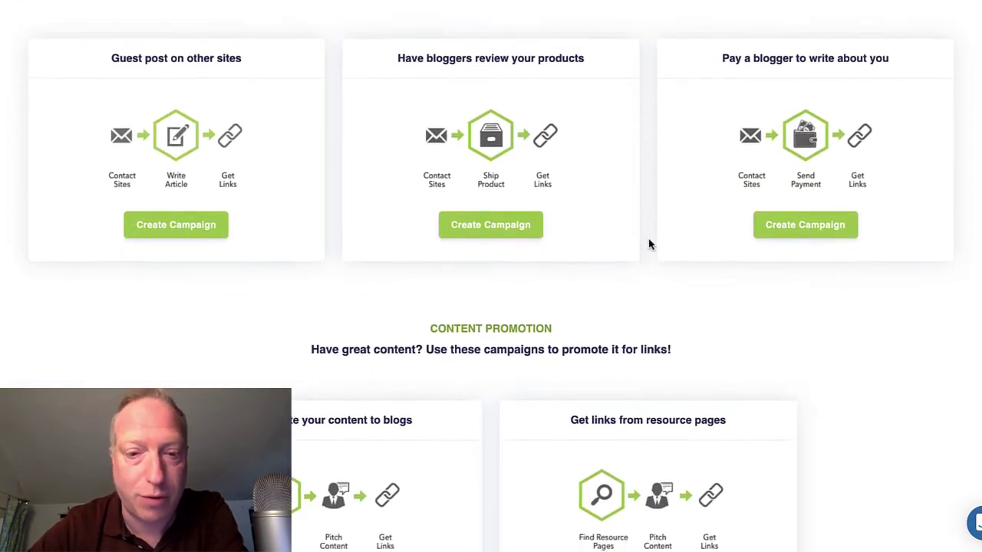
scroll(570, 253, down, 2)
scroll(468, 285, down, 2)
mouse_move(464, 284)
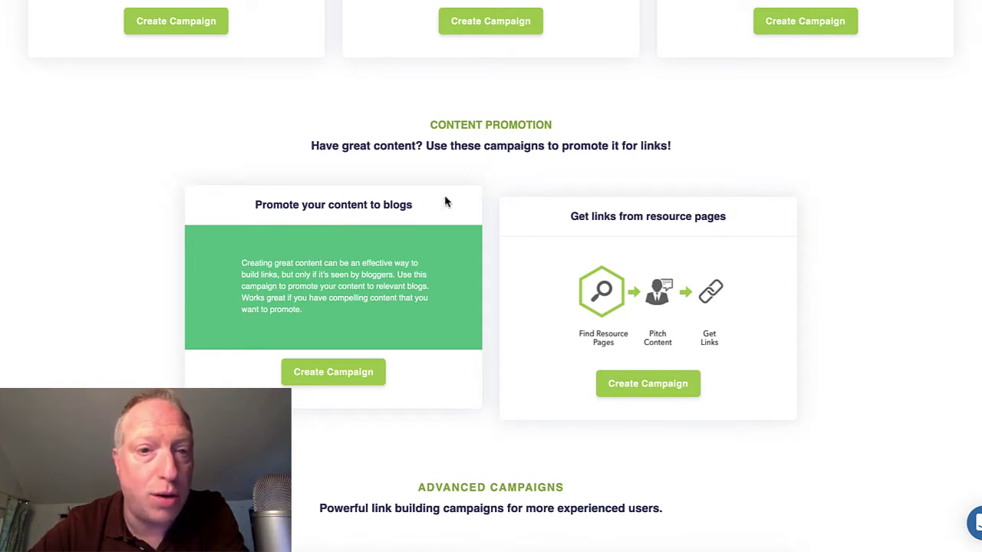
scroll(478, 181, down, 1)
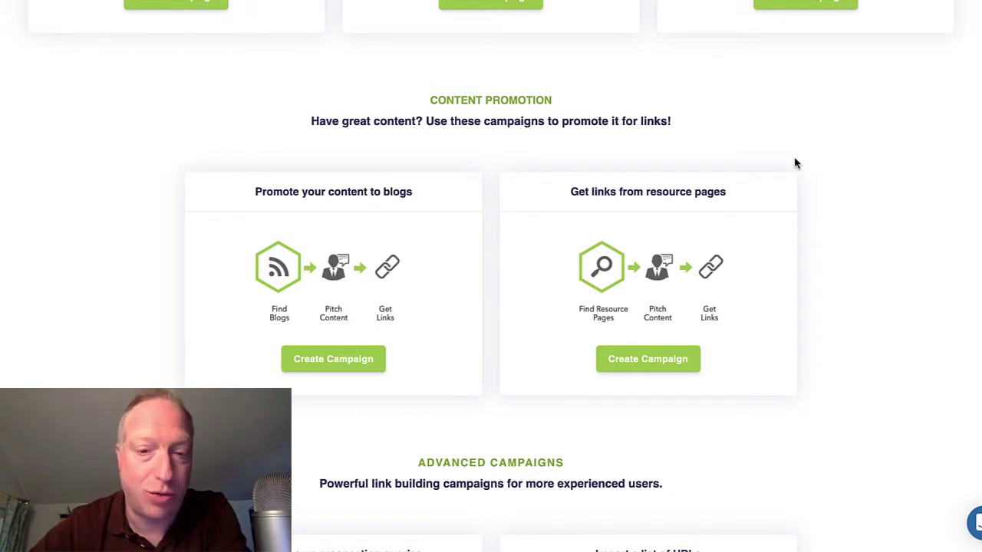
scroll(794, 161, down, 4)
scroll(874, 225, down, 1)
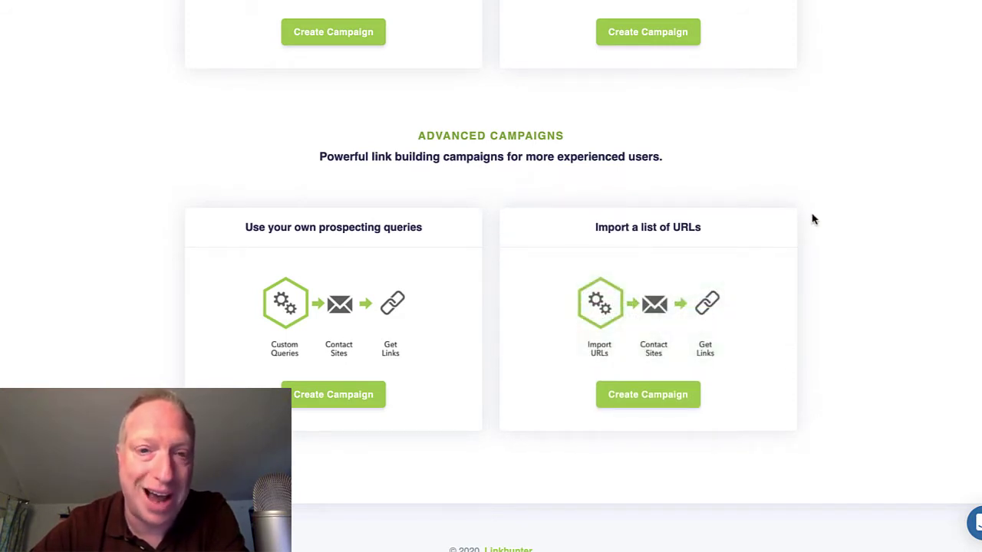
Step: Create a campaign for guest posting on other sites and name it Customer Lifecycle Marketing
scroll(814, 216, up, 10)
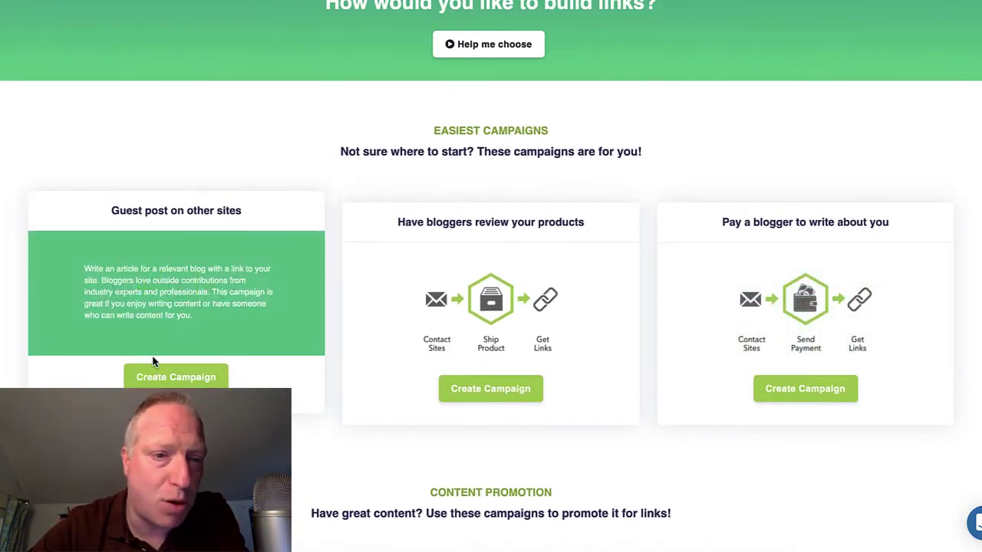
click(176, 377)
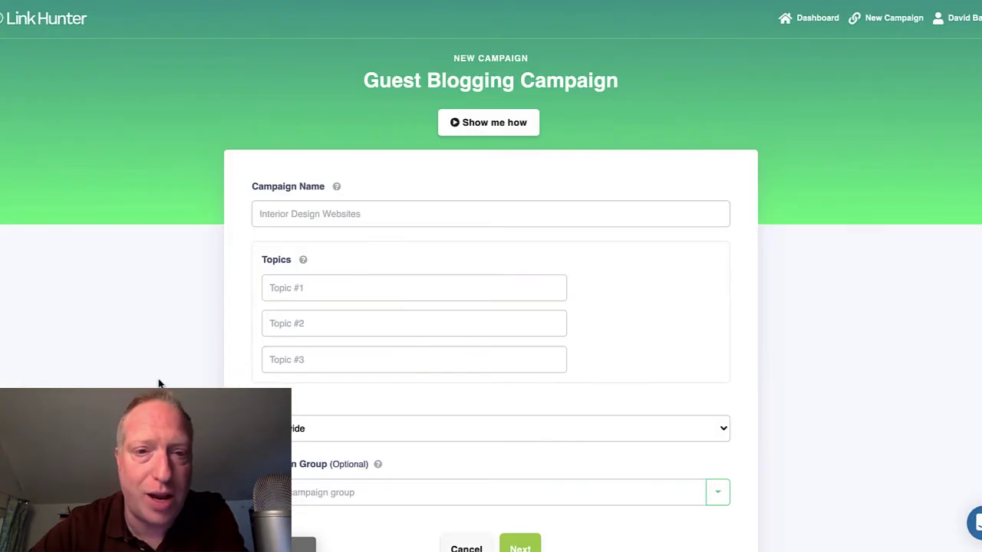
click(286, 216)
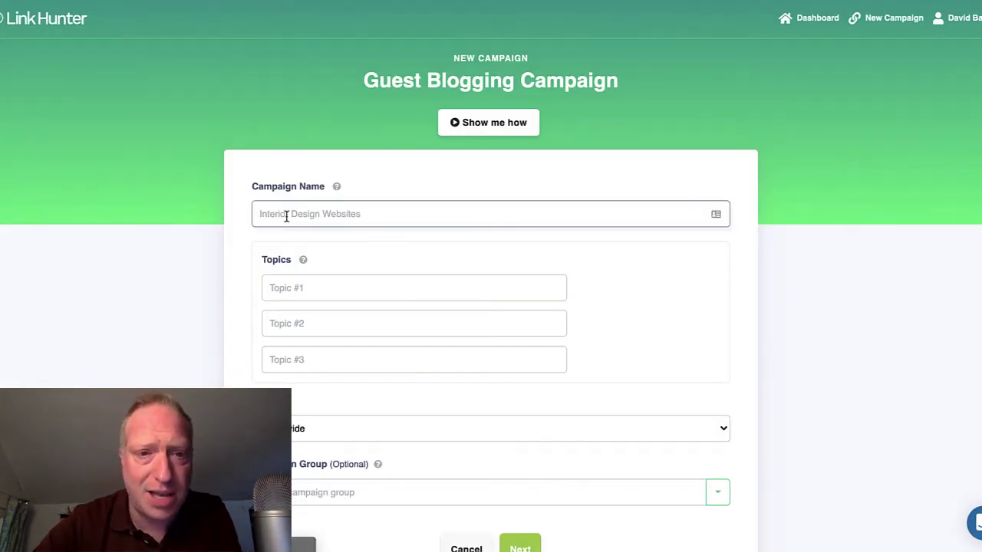
text(C)
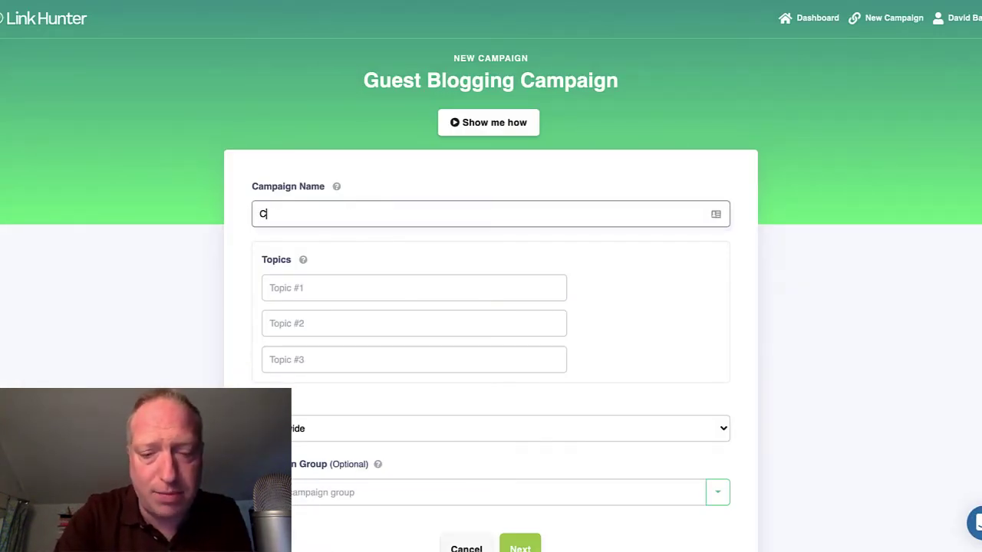
text(ustomer L)
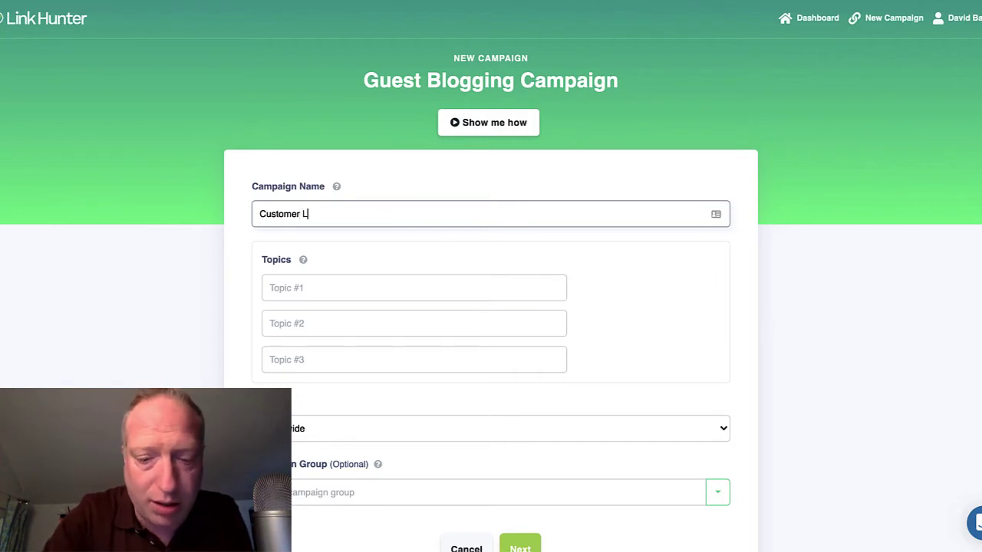
text(ifecycle )
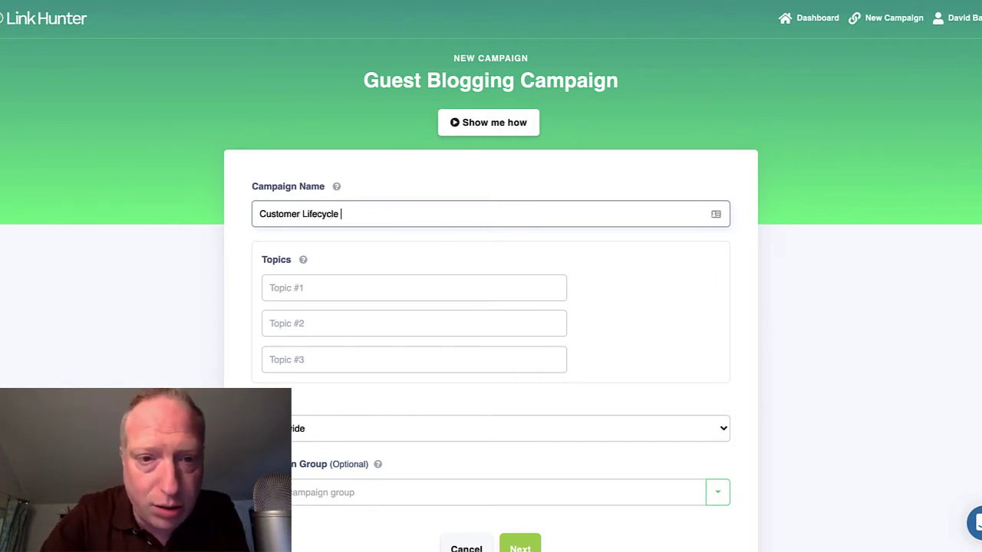
text(Marketing)
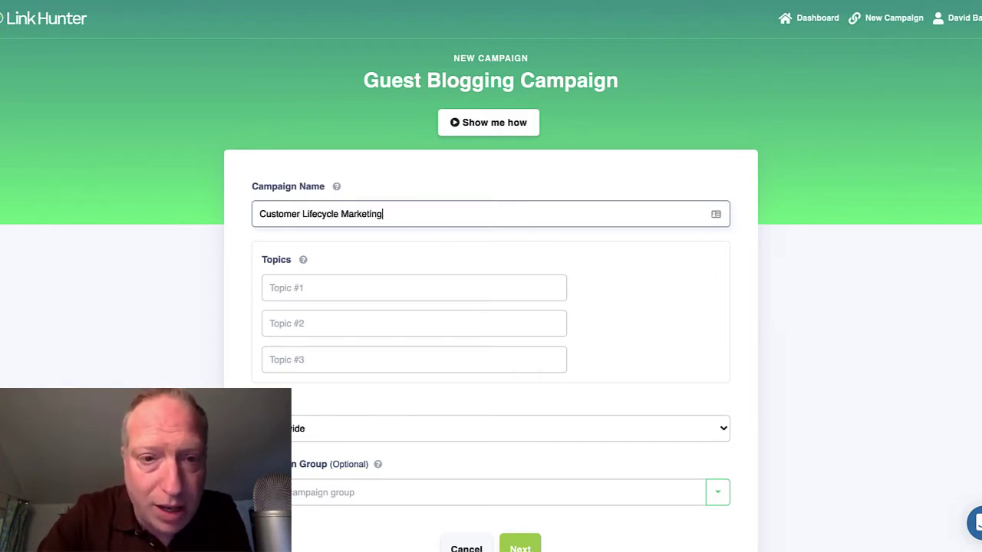
Step: Copy the campaign name into the first topic and shorten that topic to Marketing
key(ctrl+a)
key(ctrl+c)
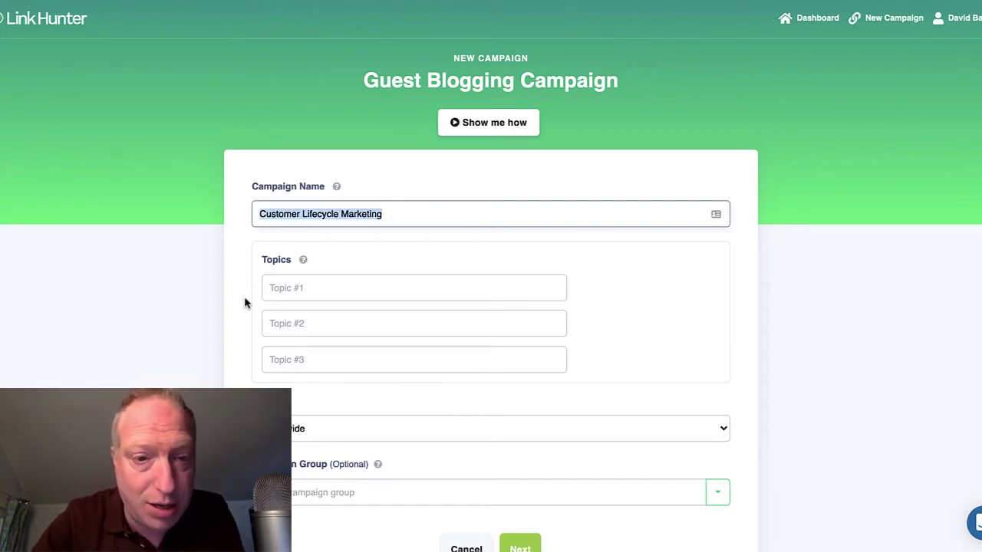
click(289, 288)
key(ctrl+v)
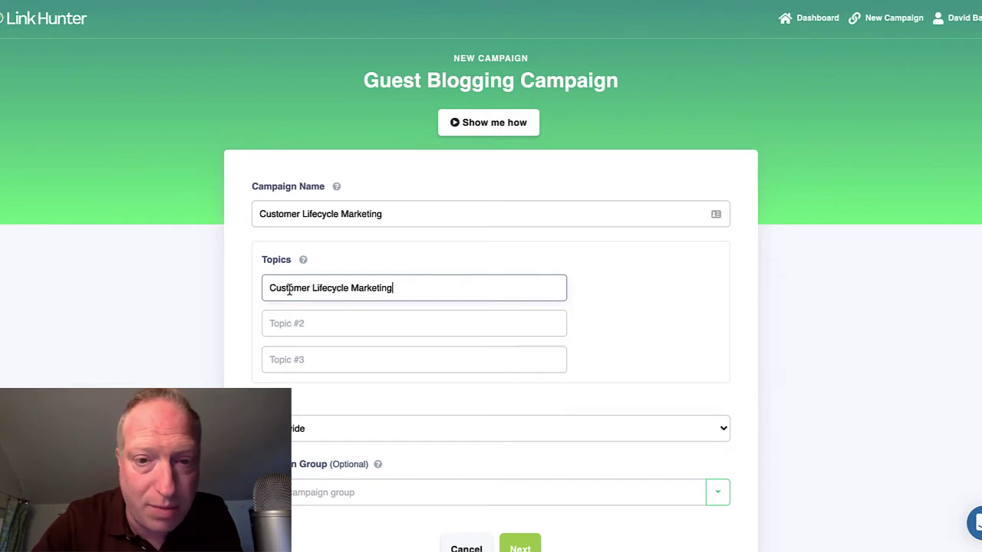
click(414, 323)
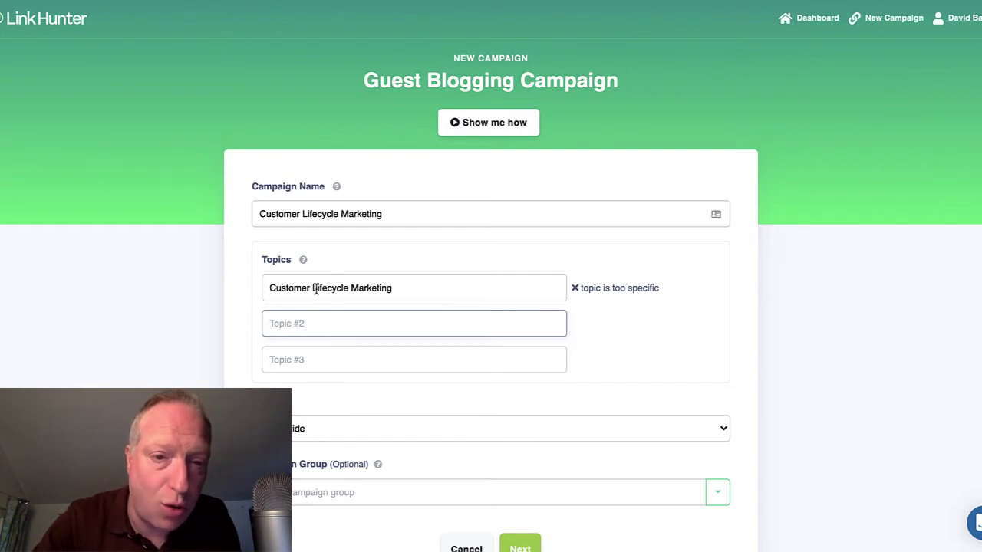
drag(350, 289, 235, 274)
key(BackSpace)
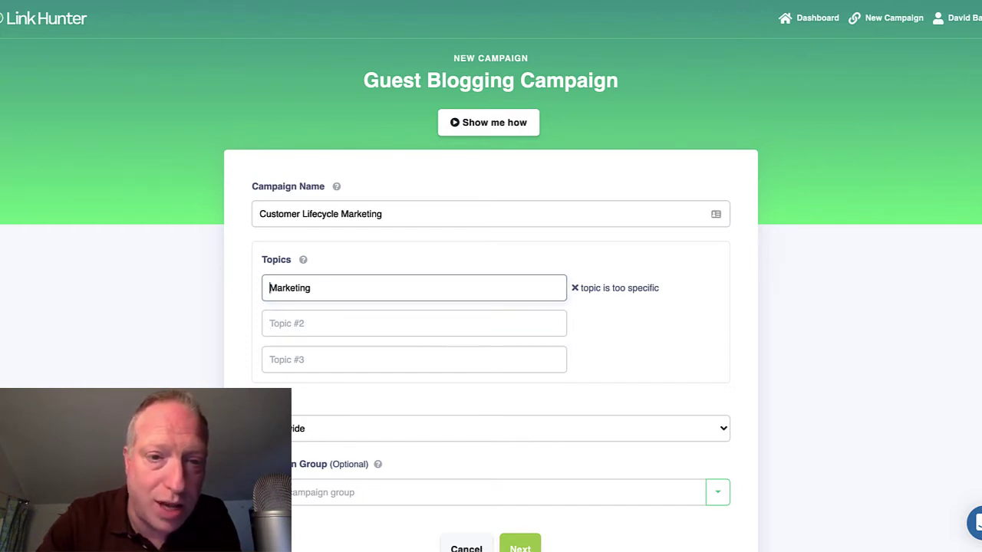
key(Tab)
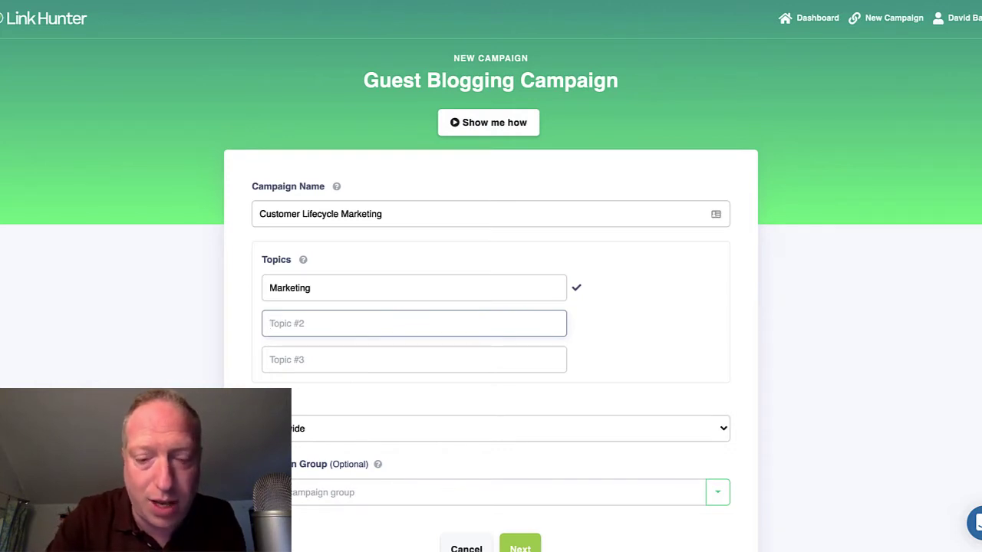
Step: Enter Online Marketing as the second topic and Customer Lifetime Value as the third
text(Online Mar)
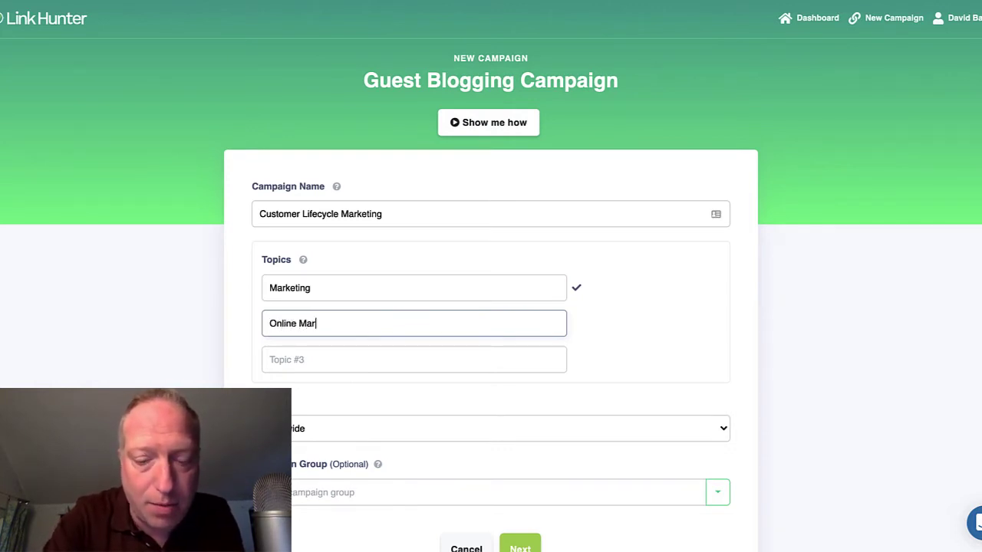
text(keting)
key(Tab)
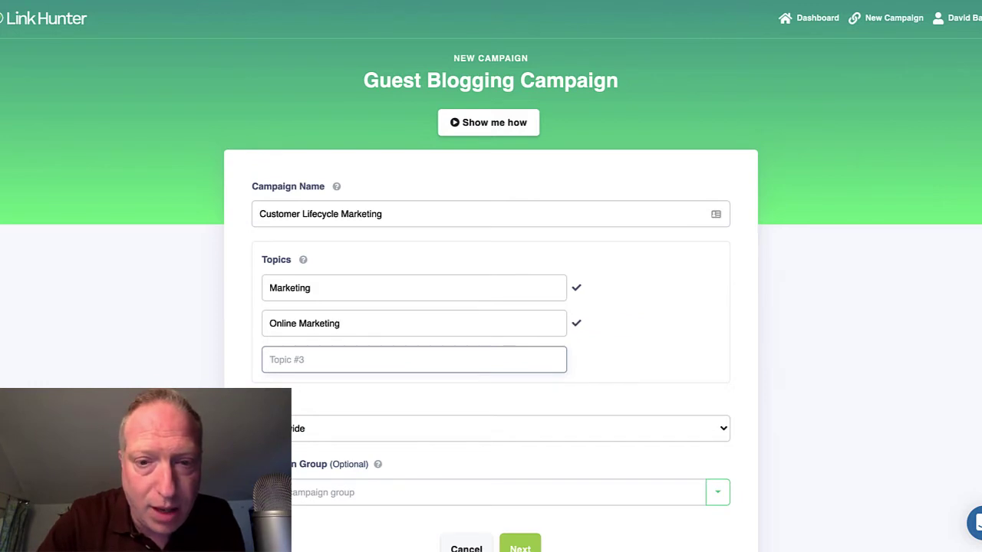
text(Customer )
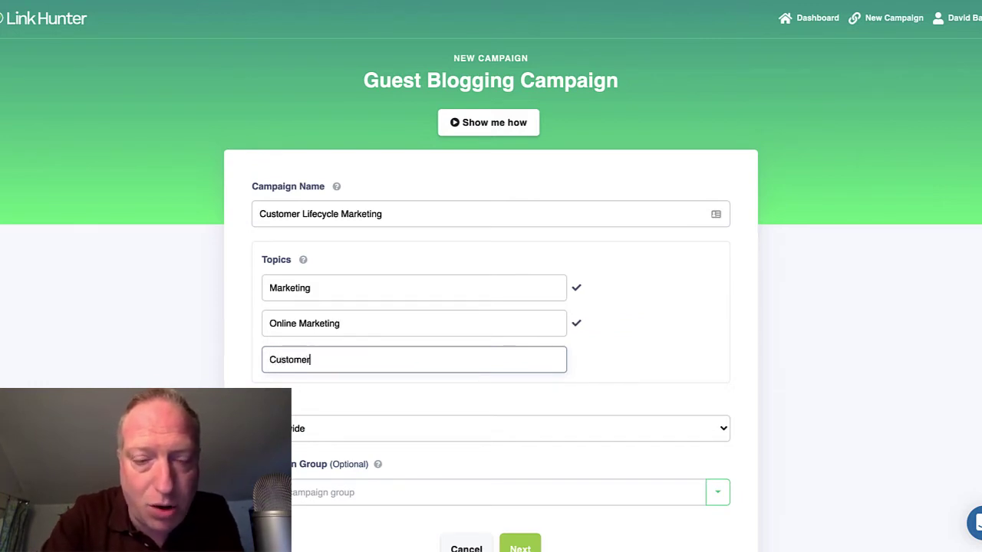
text(Life)
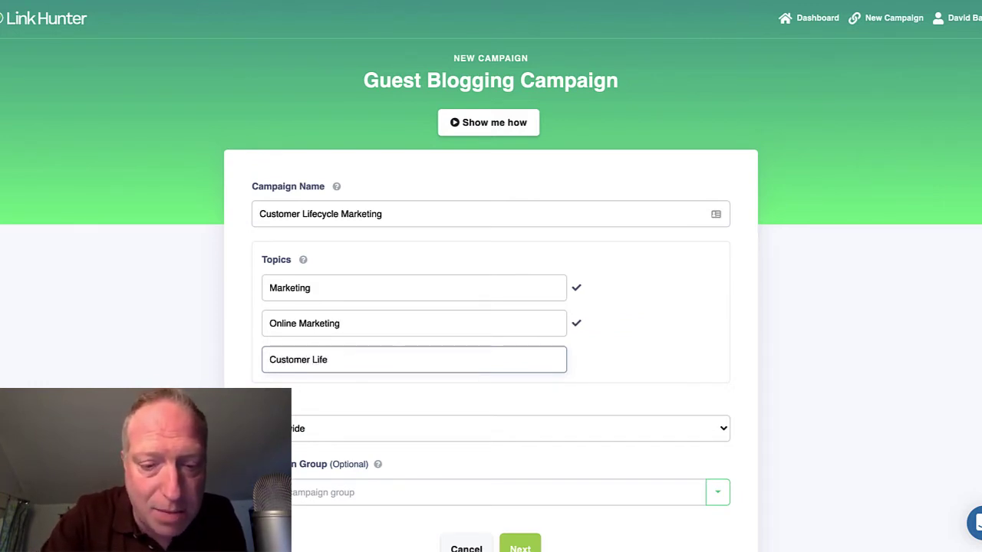
text(time Value)
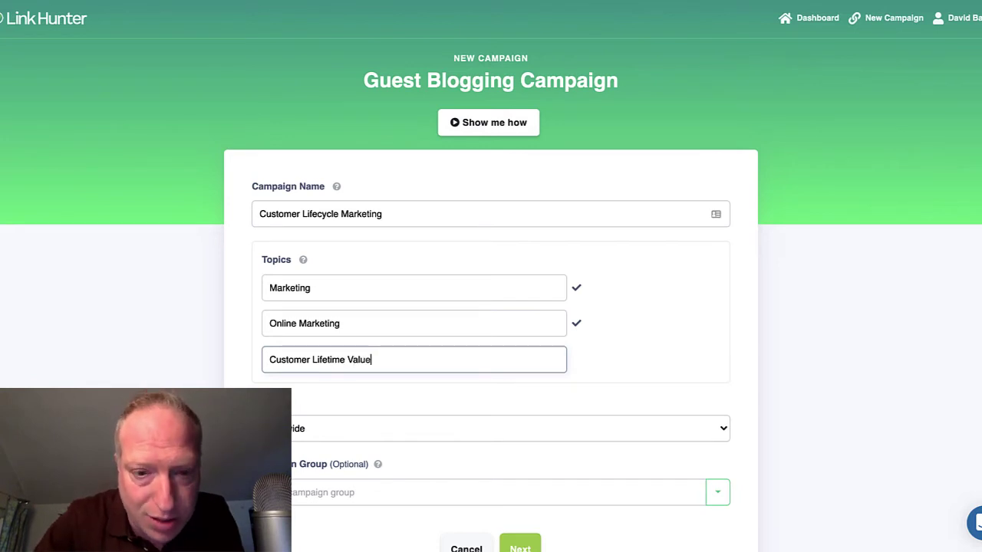
key(Tab)
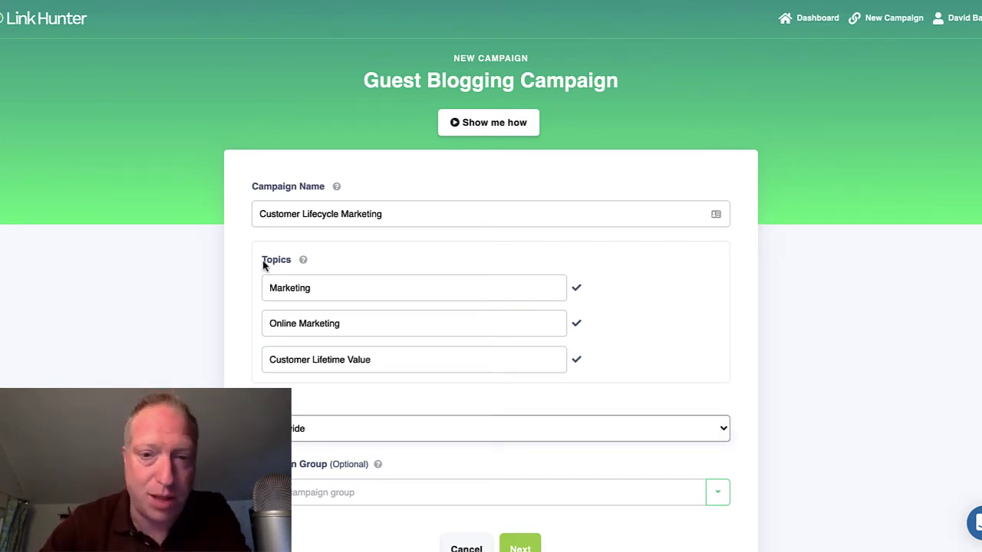
Step: Set the campaign's country to United States
scroll(400, 392, down, 2)
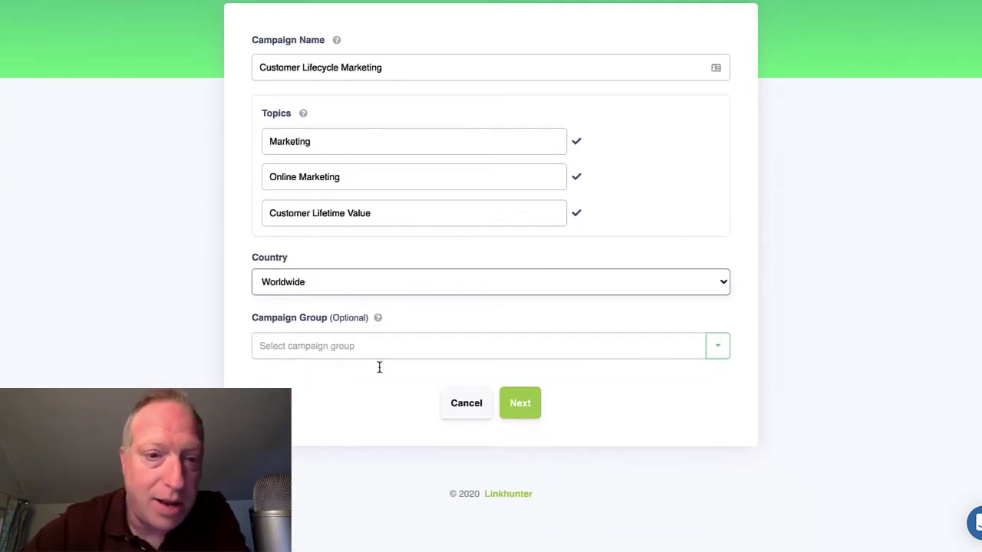
click(330, 288)
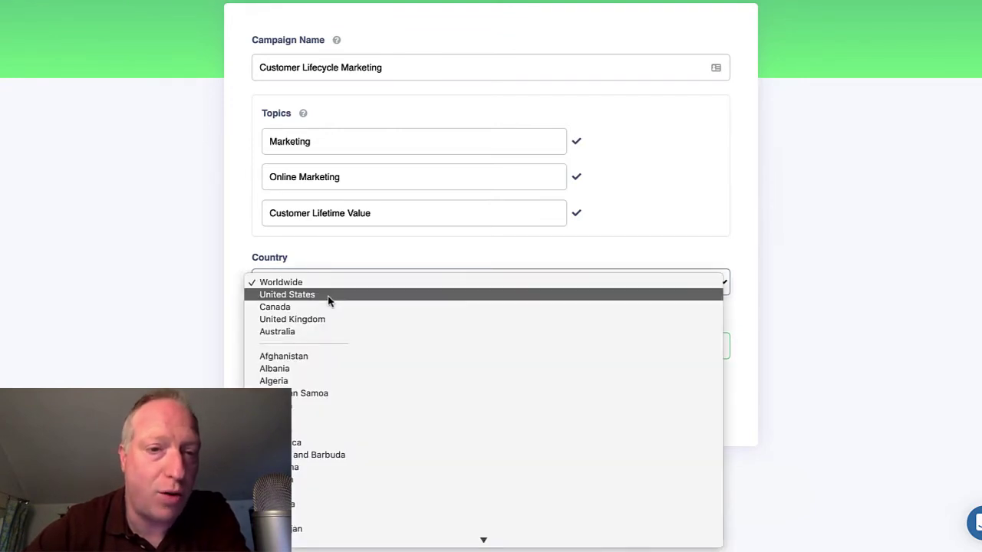
click(328, 299)
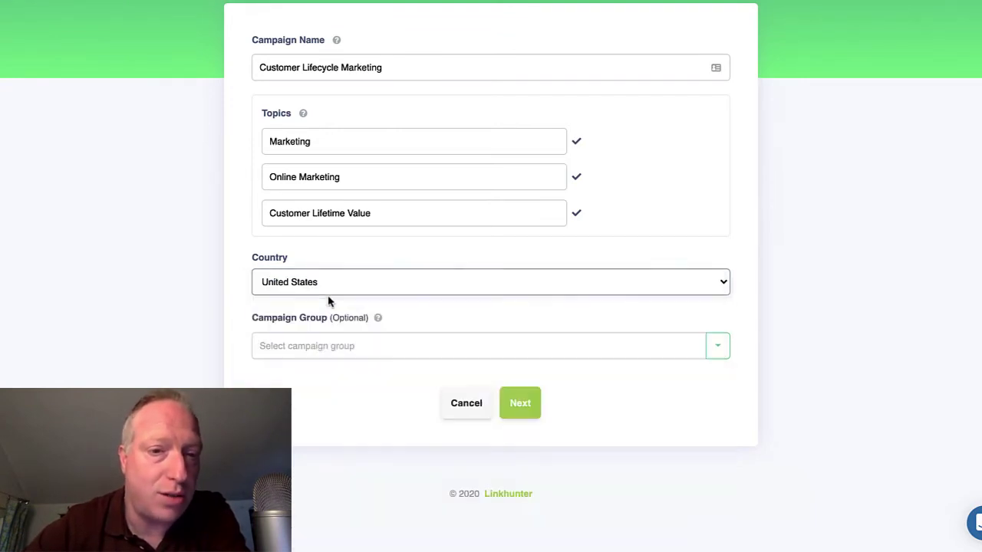
Step: Set the campaign's country to United States again and submit the campaign details
click(315, 283)
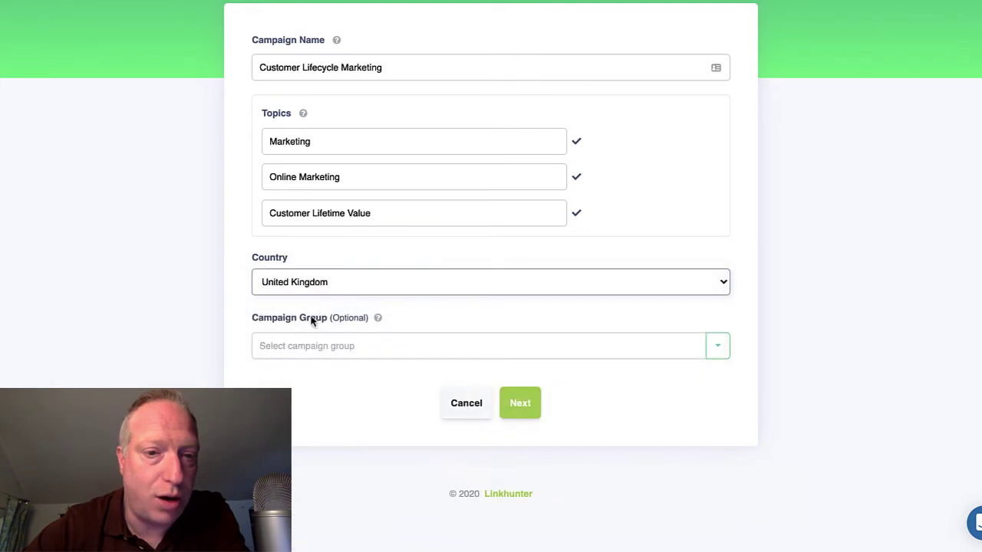
click(324, 285)
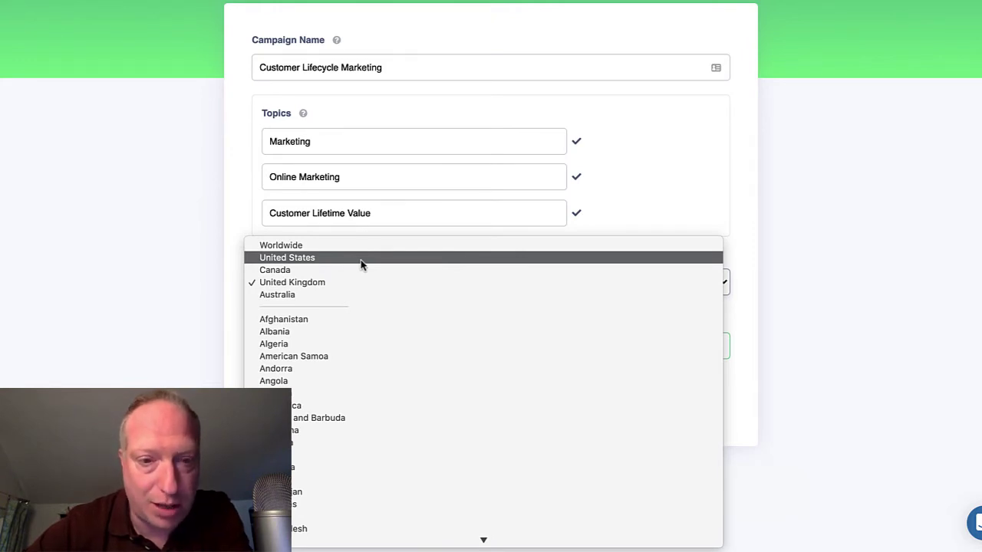
click(357, 258)
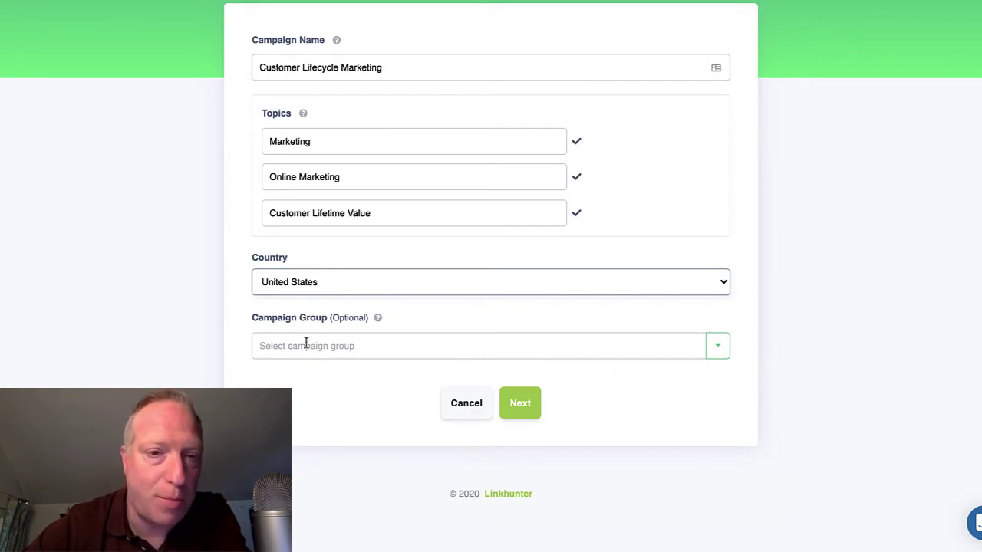
click(523, 406)
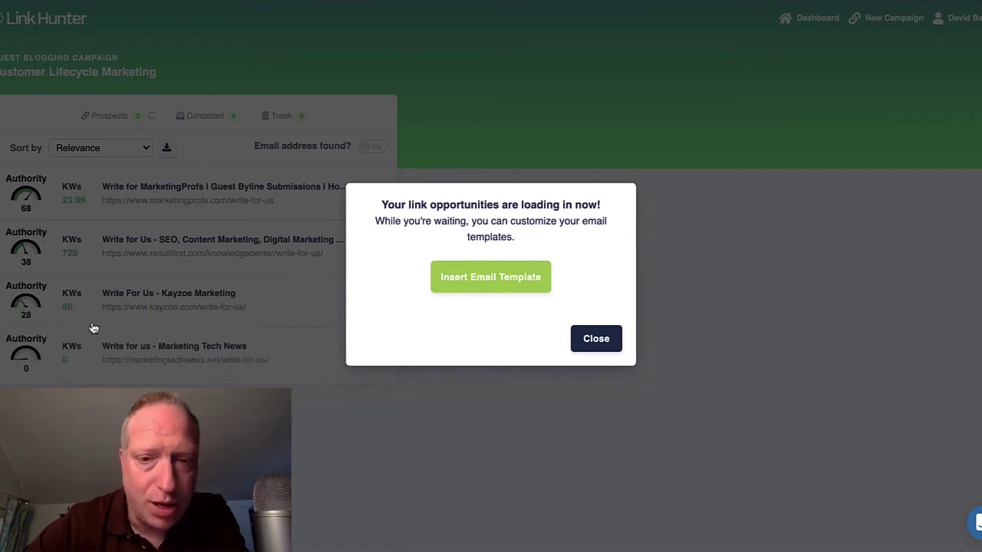
Step: Open the campaign's initial email template for customization
click(470, 277)
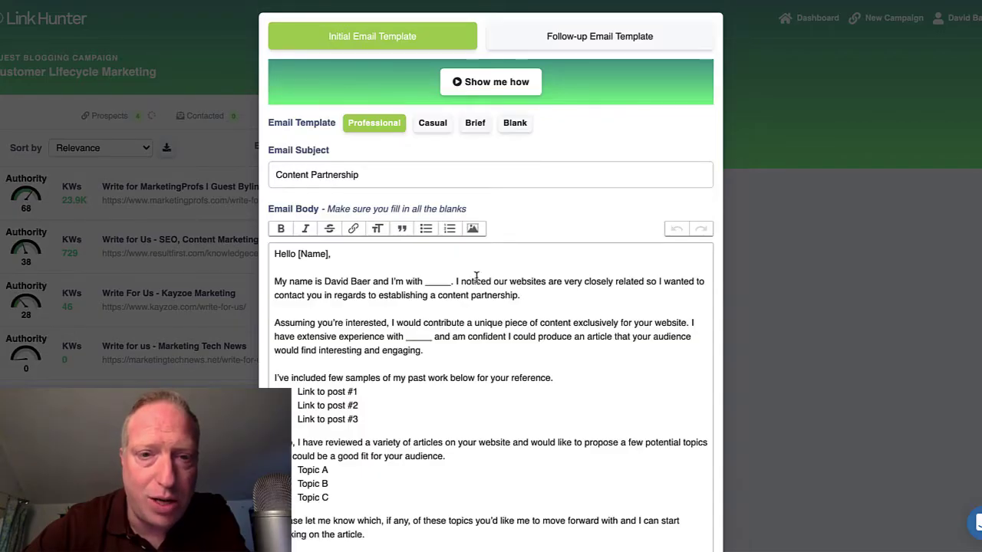
scroll(761, 278, down, 1)
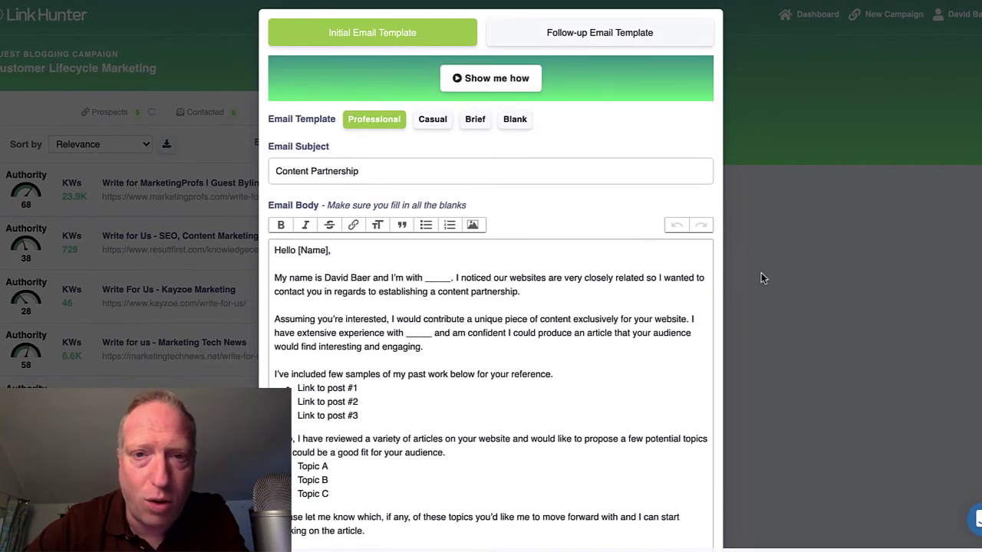
scroll(761, 278, up, 1)
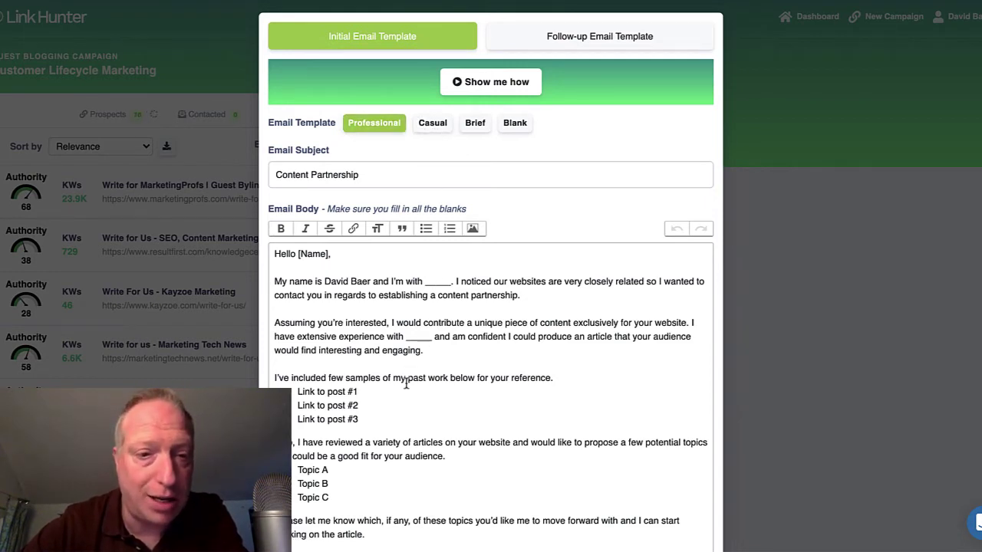
scroll(396, 327, down, 1)
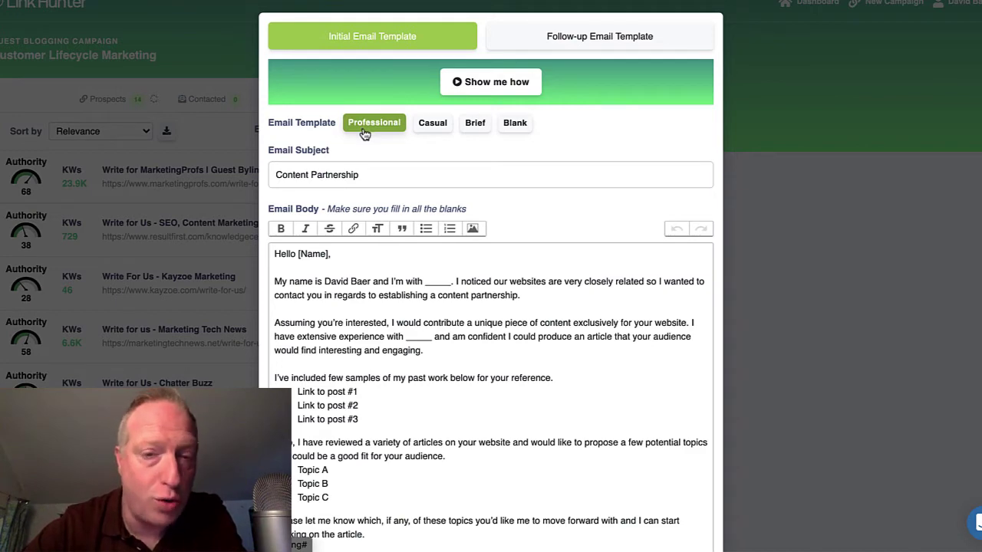
Step: Preview the Casual, Brief and Blank email templates, and switch back to the Professional template
click(439, 132)
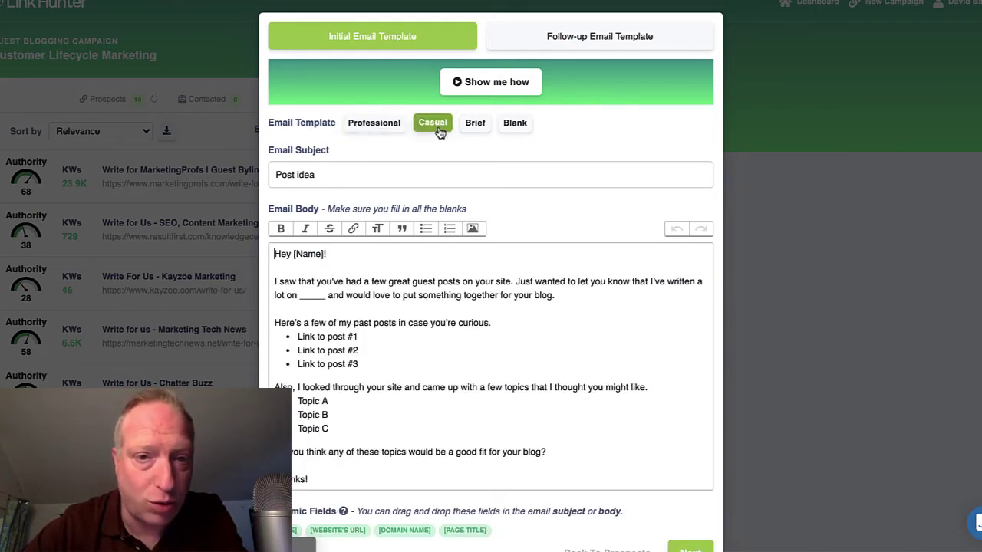
click(475, 124)
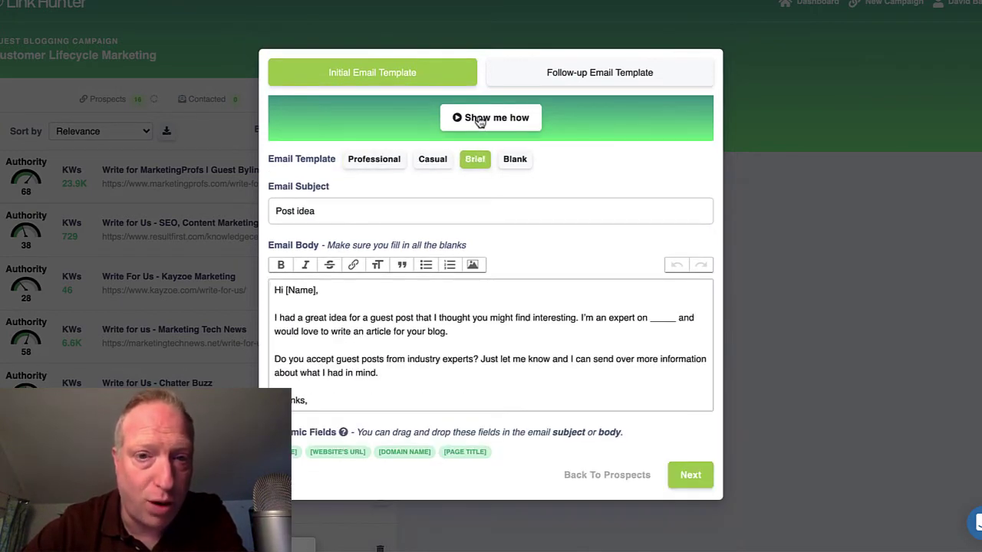
click(514, 163)
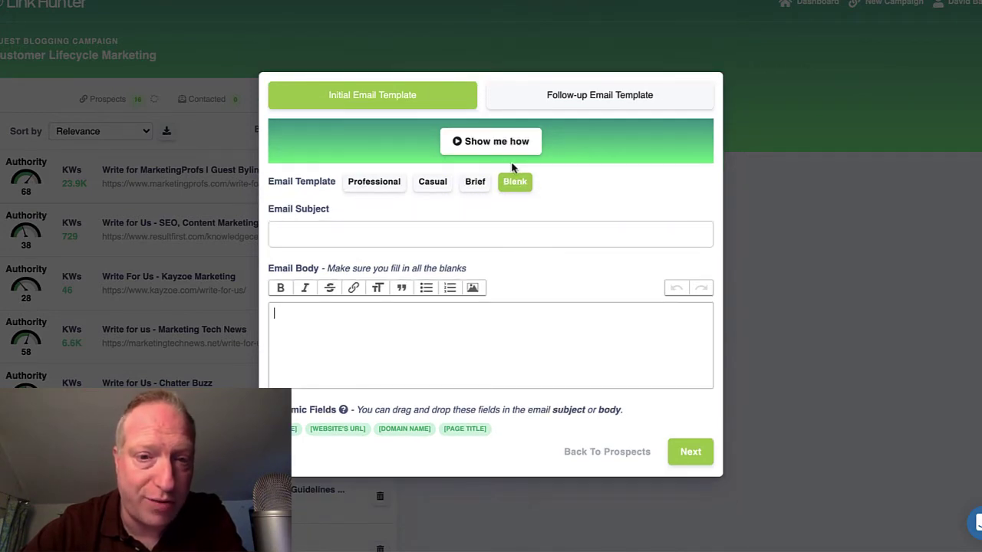
click(374, 182)
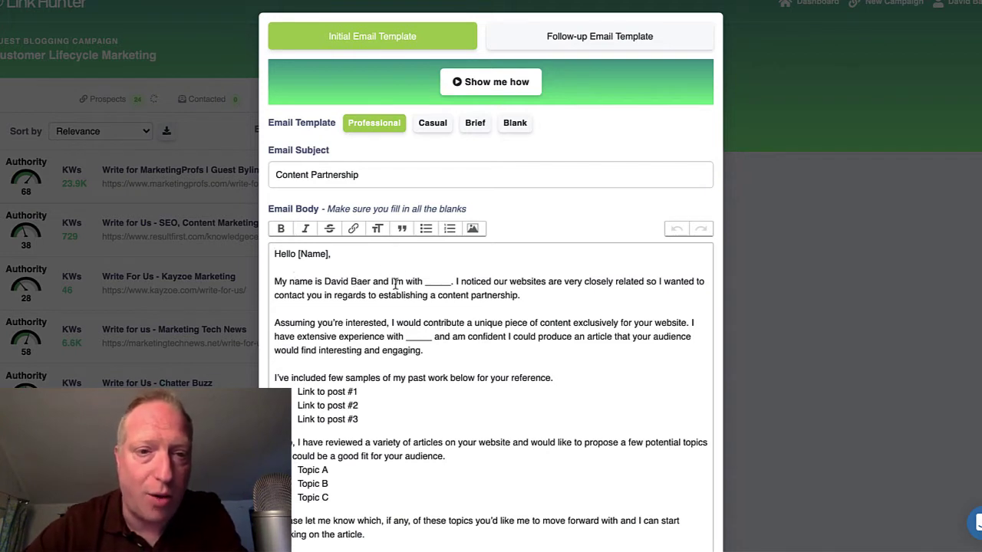
Step: Fill in the company blank in the email's introduction with Baer On Marketing
double_click(435, 284)
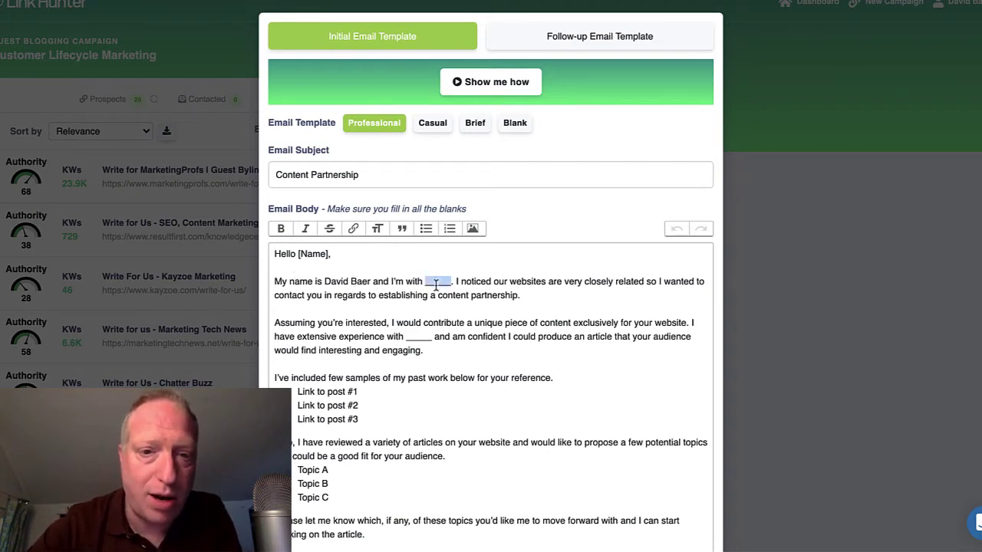
text(Baer)
text( On Marketi)
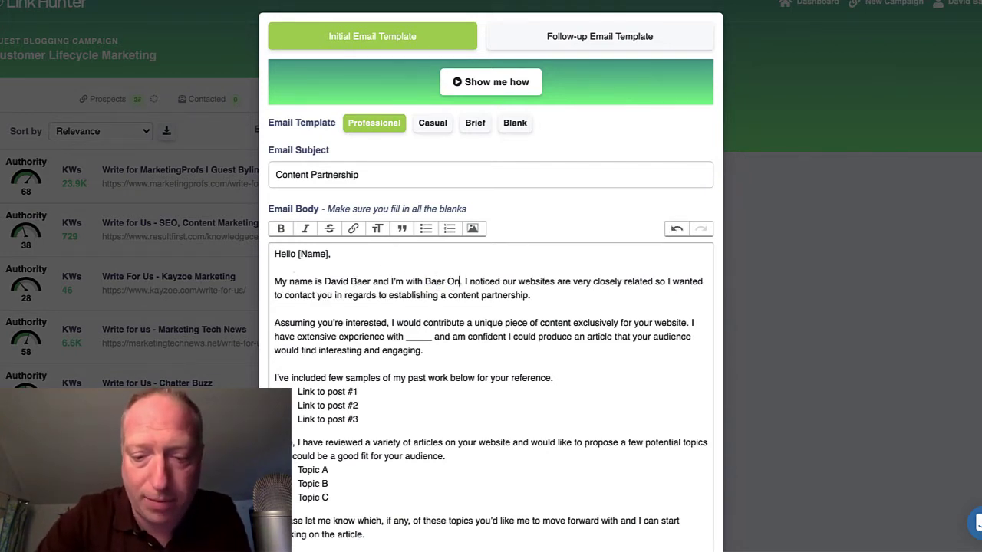
text(ng)
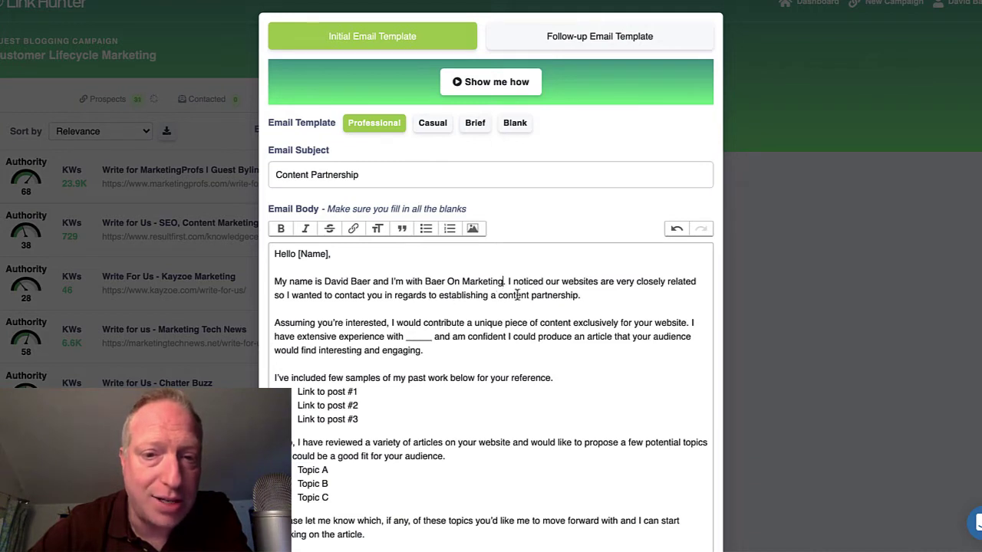
click(272, 175)
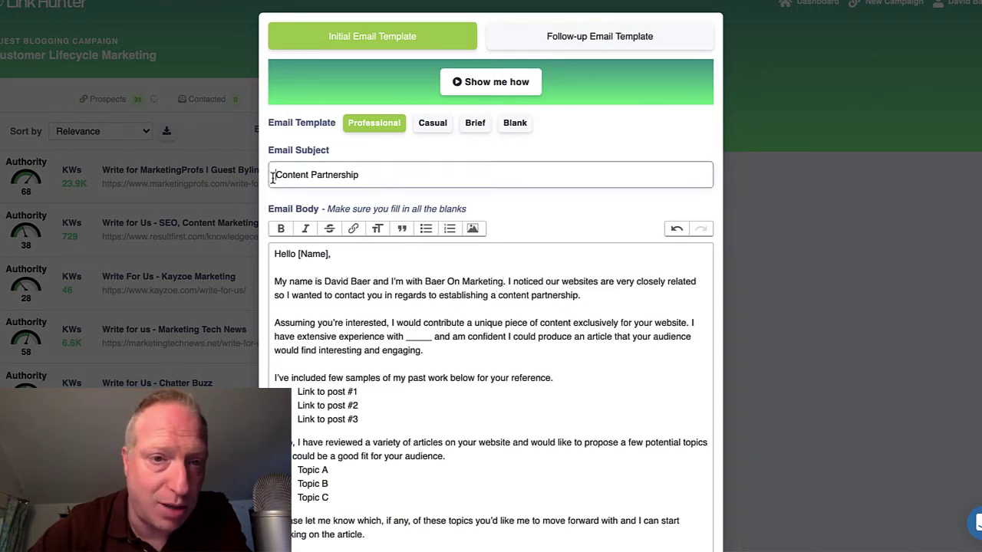
triple_click(377, 177)
click(512, 309)
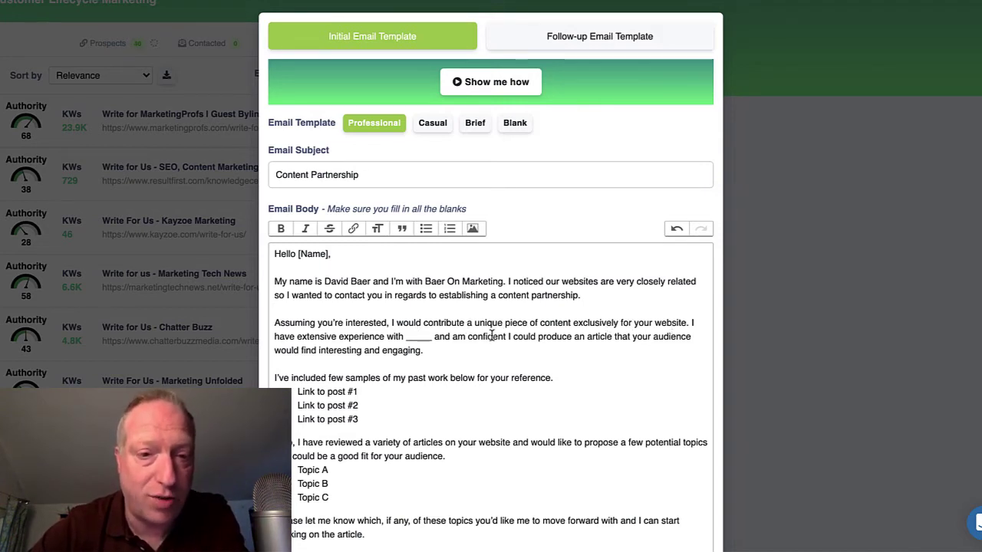
Step: Fill in the blank after "extensive experience with" with Customer Lifecycle Marketing
double_click(410, 336)
text(Customer)
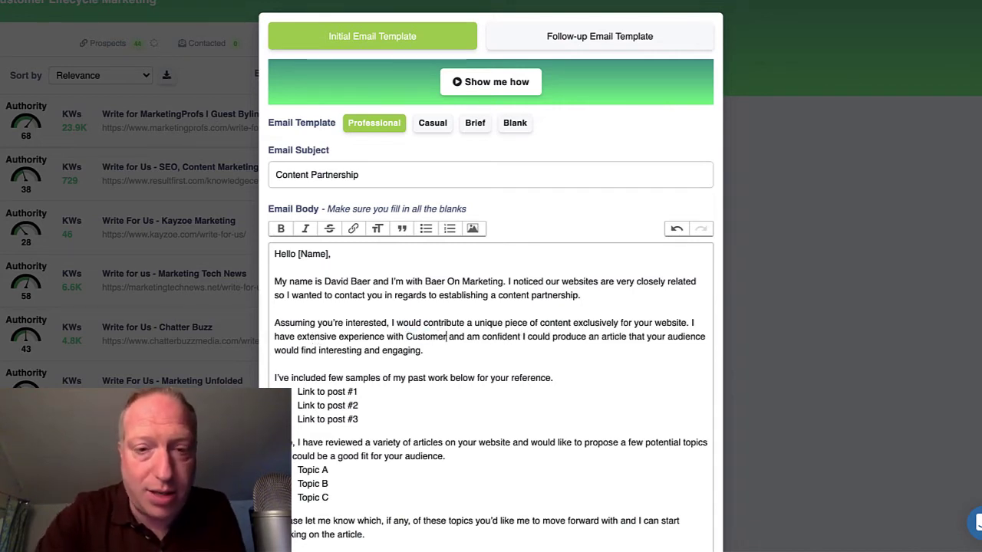
text( Lifec )
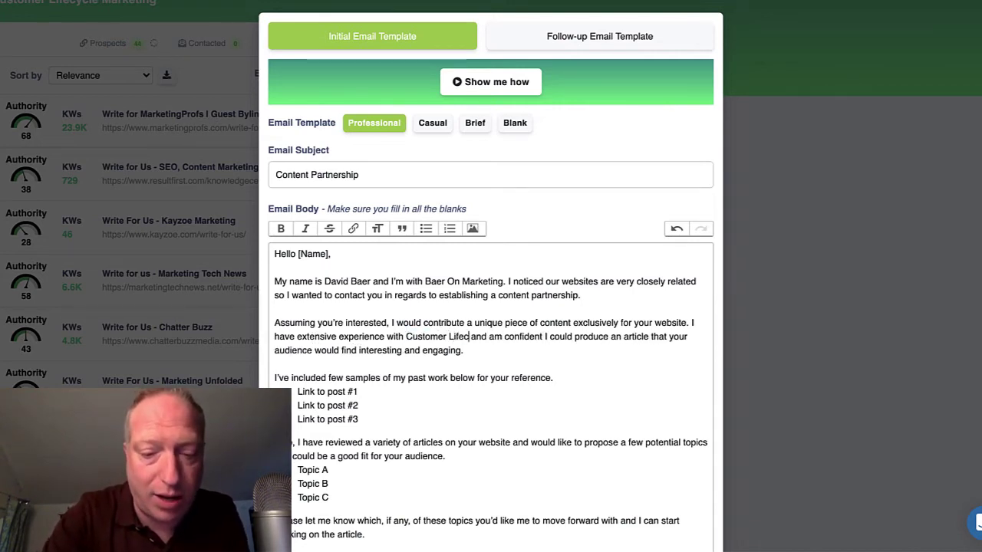
text(ycle Mar)
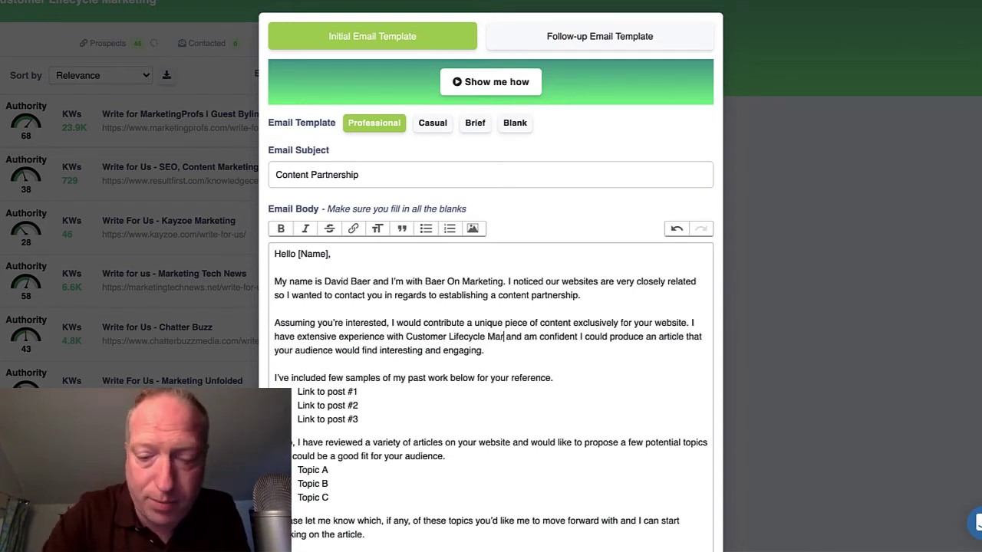
text(keting)
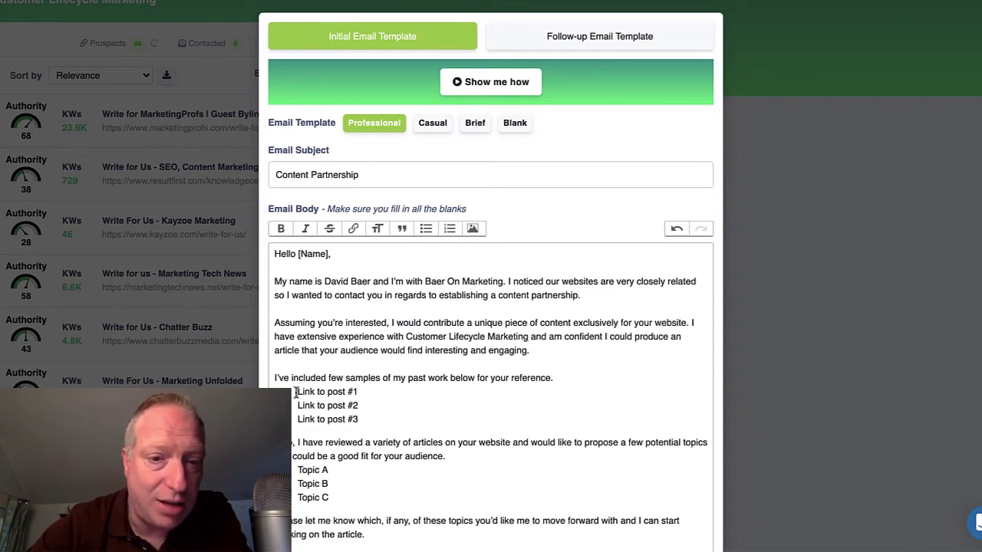
drag(296, 392, 360, 392)
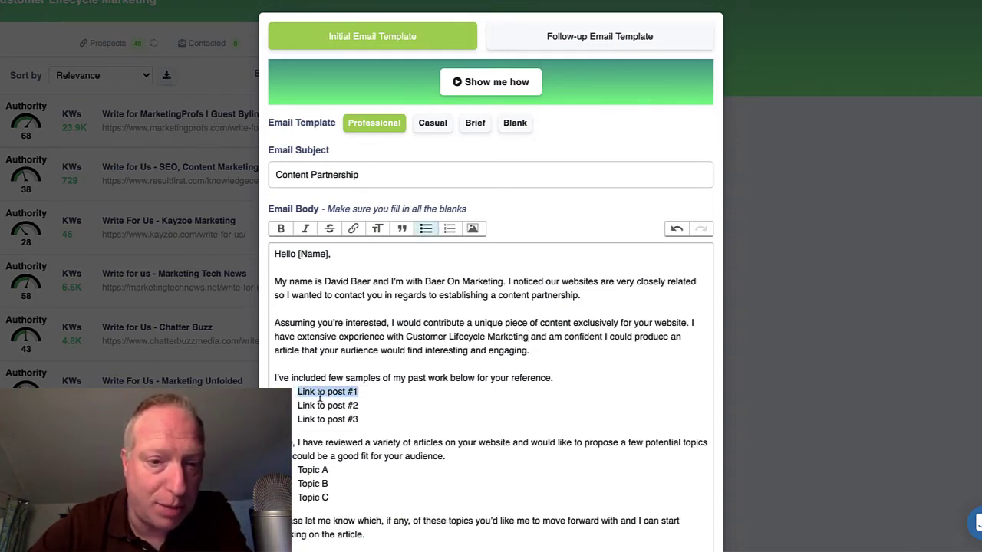
click(354, 229)
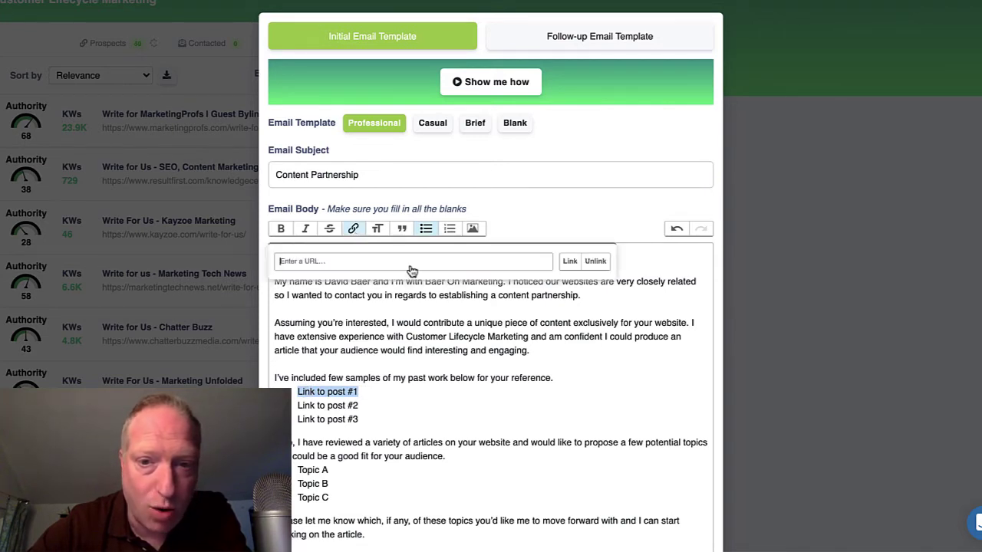
click(464, 355)
click(350, 393)
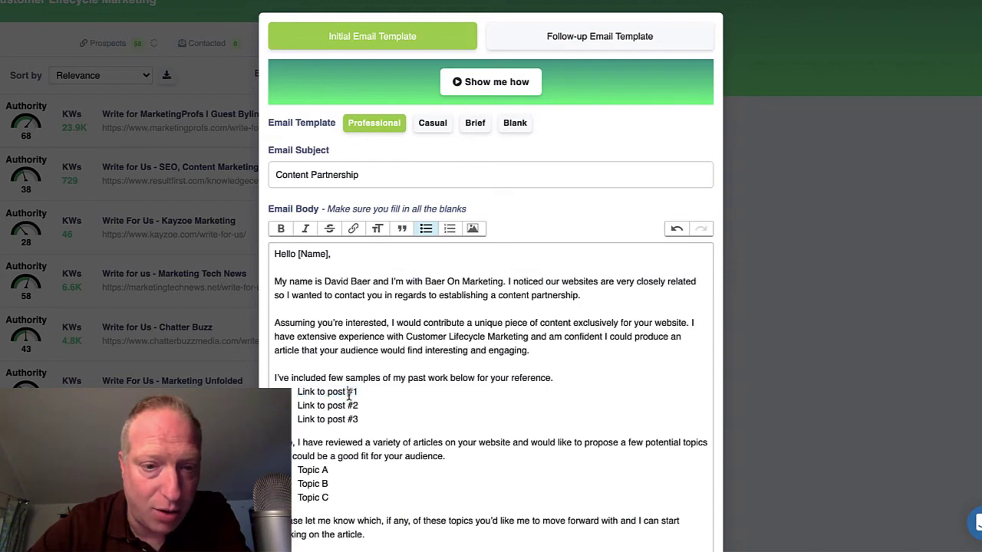
Step: Accept the initial email template and save the follow-up template with its default text and automatic follow-up
scroll(355, 391, down, 1)
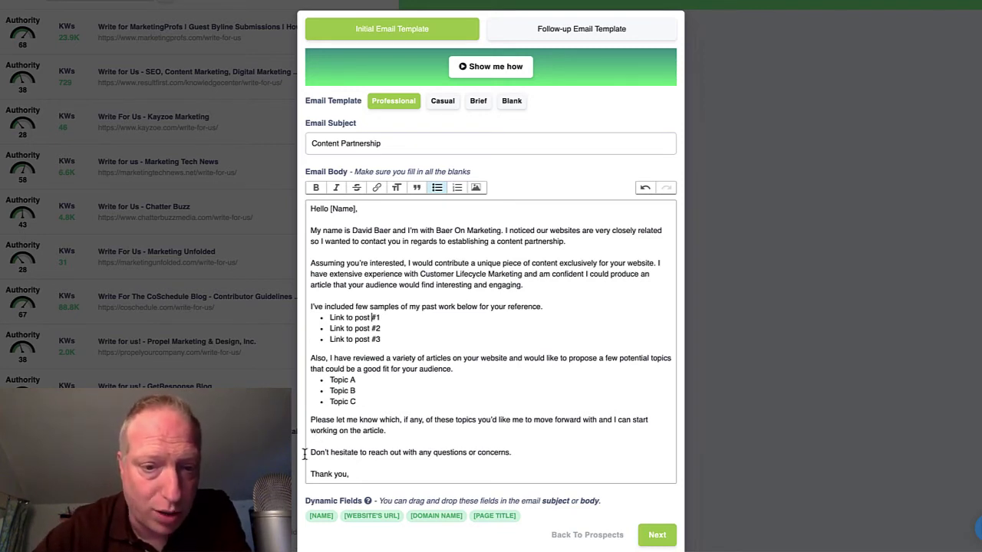
scroll(336, 460, down, 1)
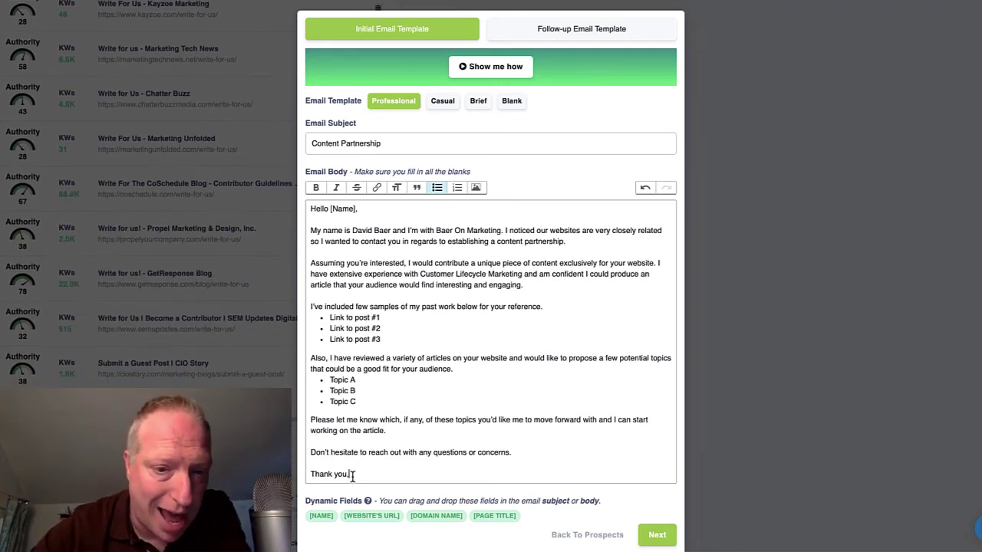
click(352, 474)
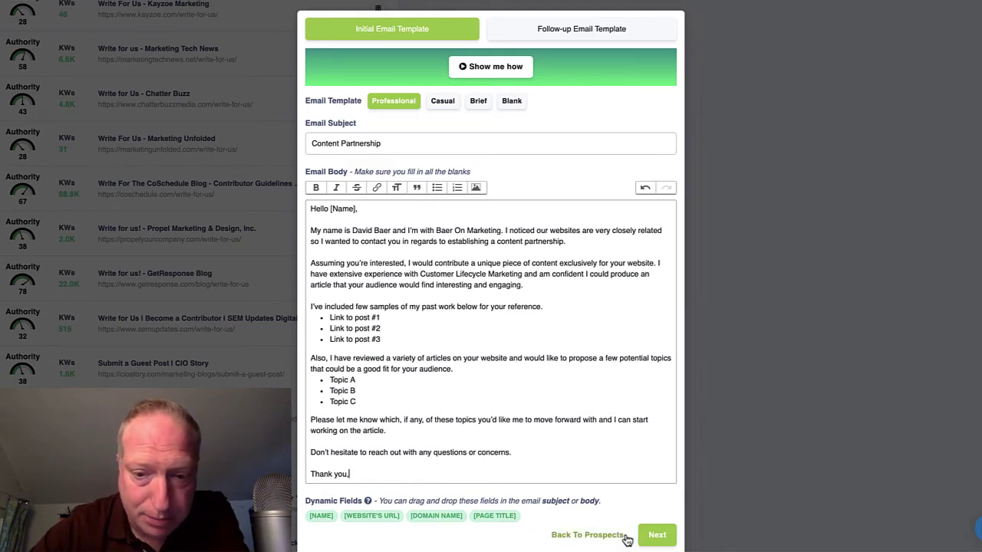
click(660, 536)
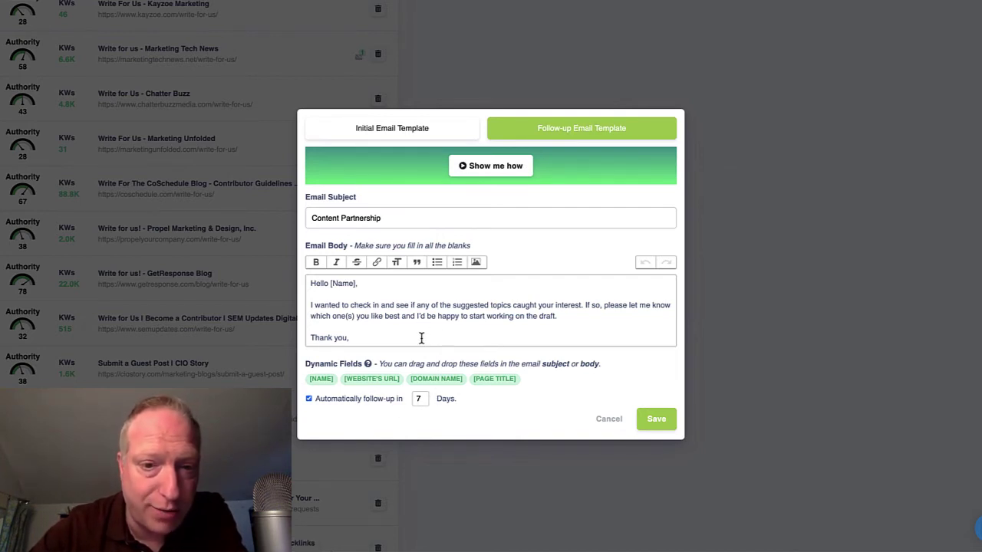
scroll(411, 317, down, 1)
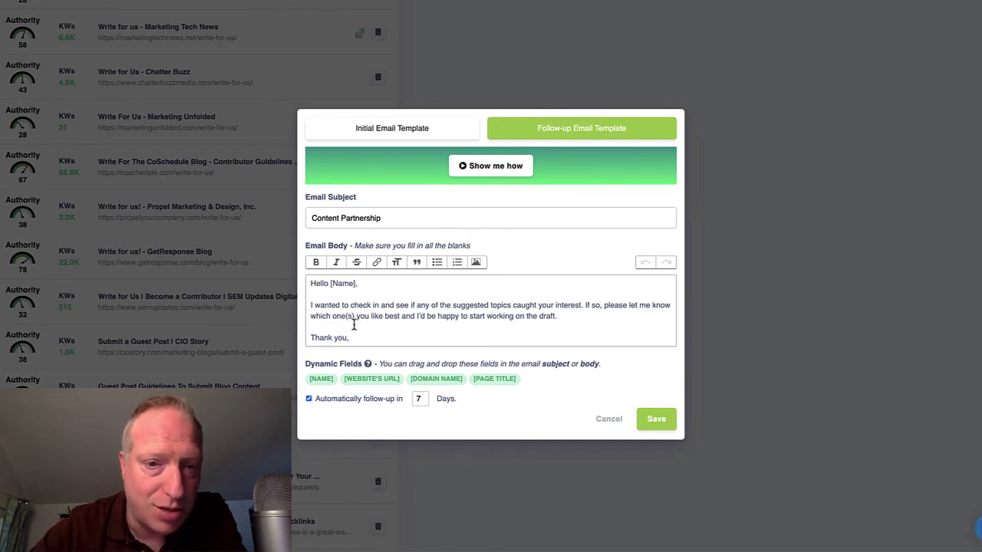
click(655, 419)
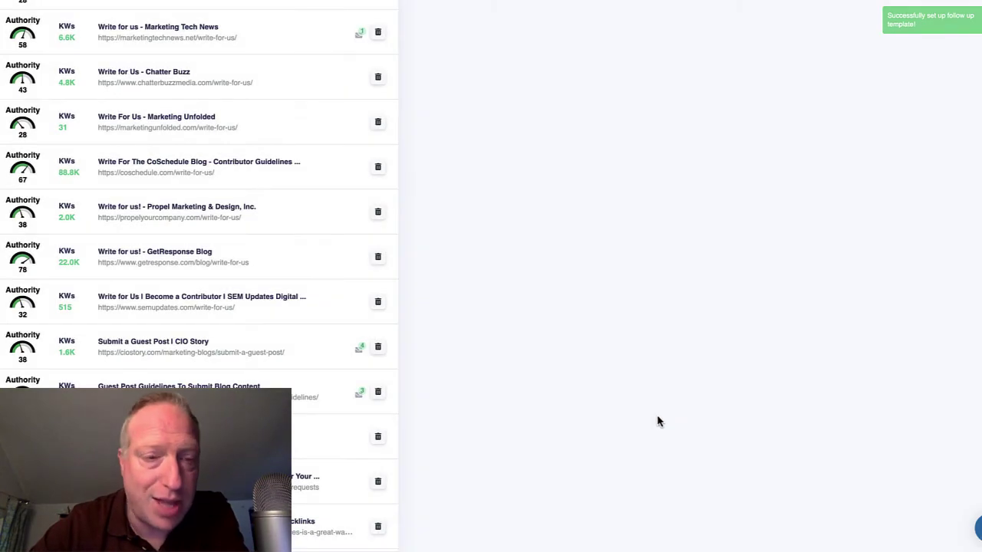
Step: Filter the campaign's prospects to those with an email address found
scroll(601, 356, up, 5)
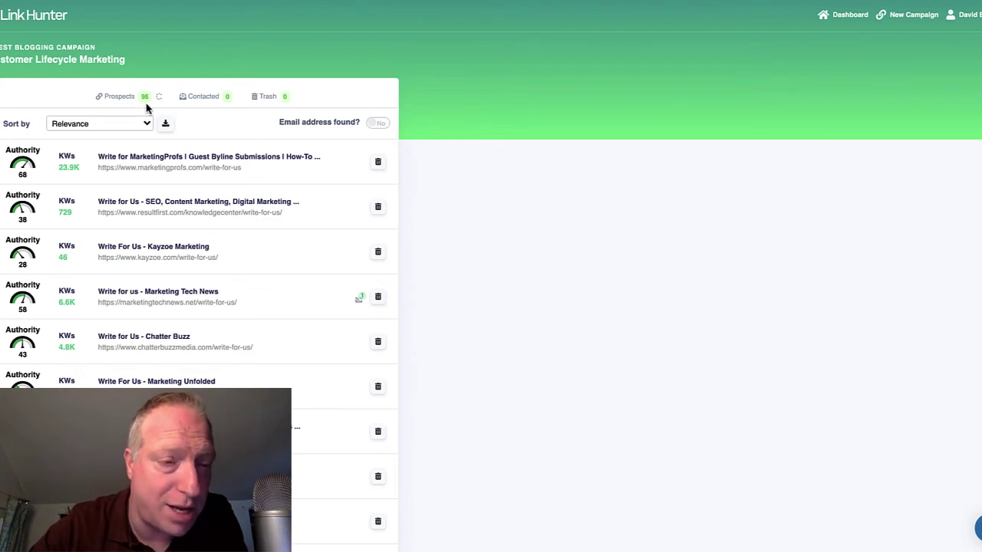
click(375, 124)
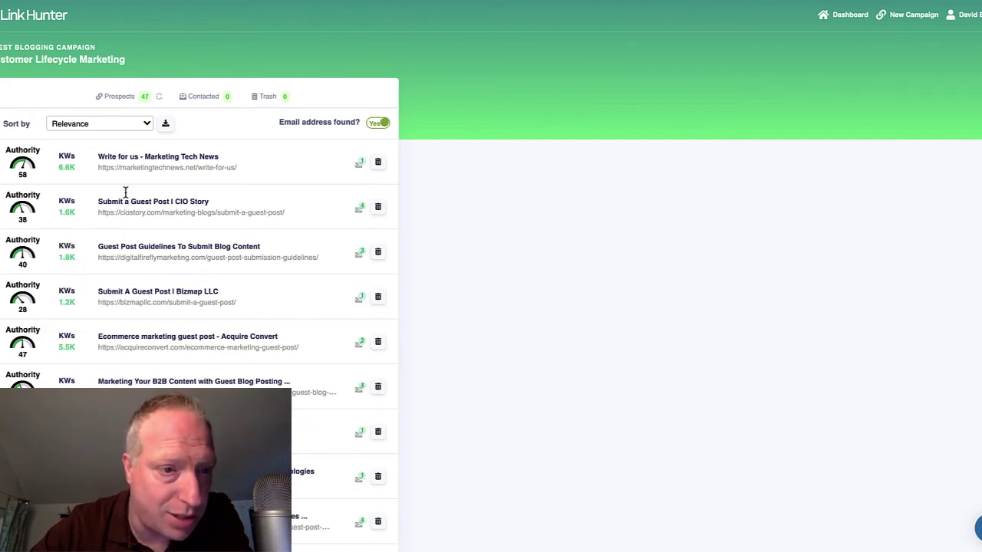
Step: Open the Marketing Tech News prospect for emailing and skip the introductory tour
mouse_move(21, 159)
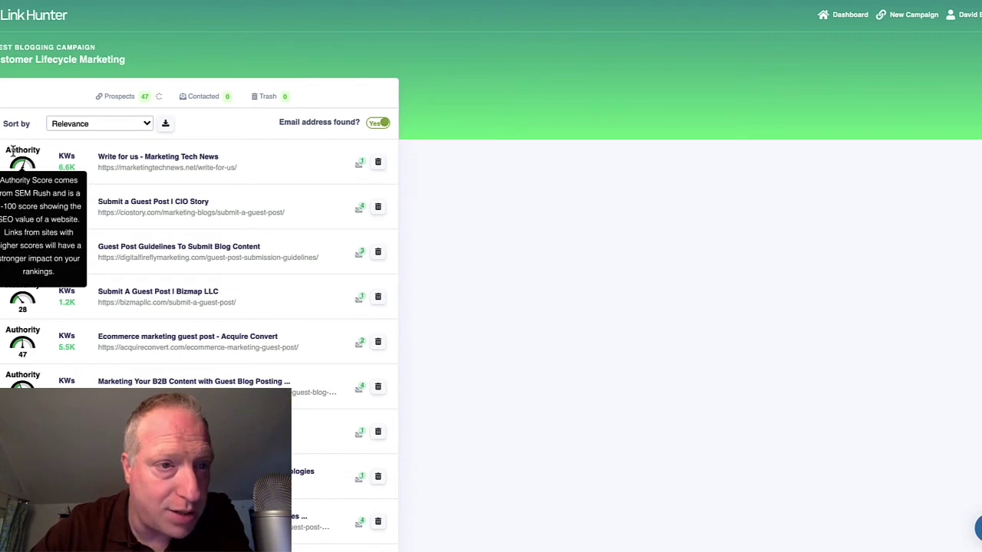
mouse_move(74, 164)
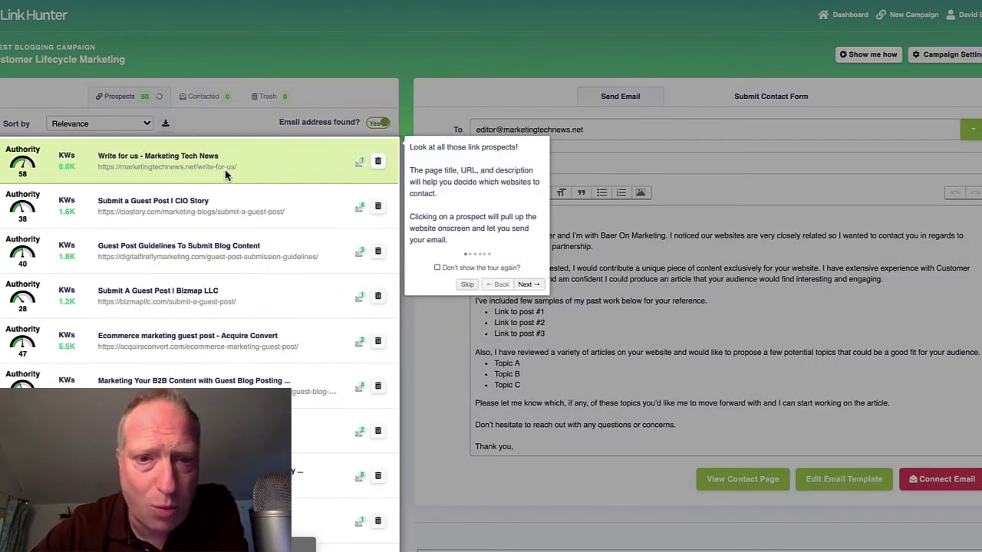
click(468, 285)
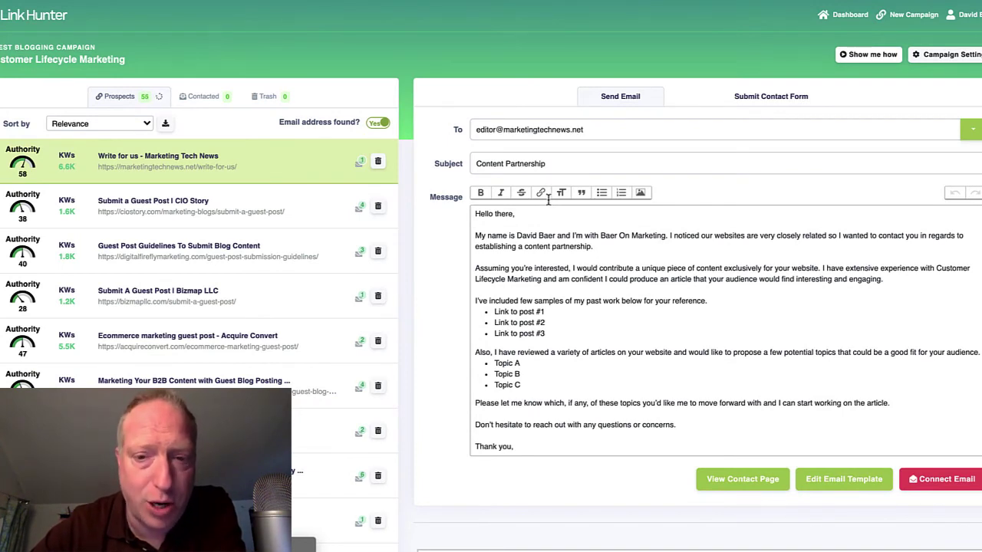
Step: Dismiss the cookie notice in the Marketing Tech News site preview and read through its Write for us guidelines
scroll(561, 404, down, 3)
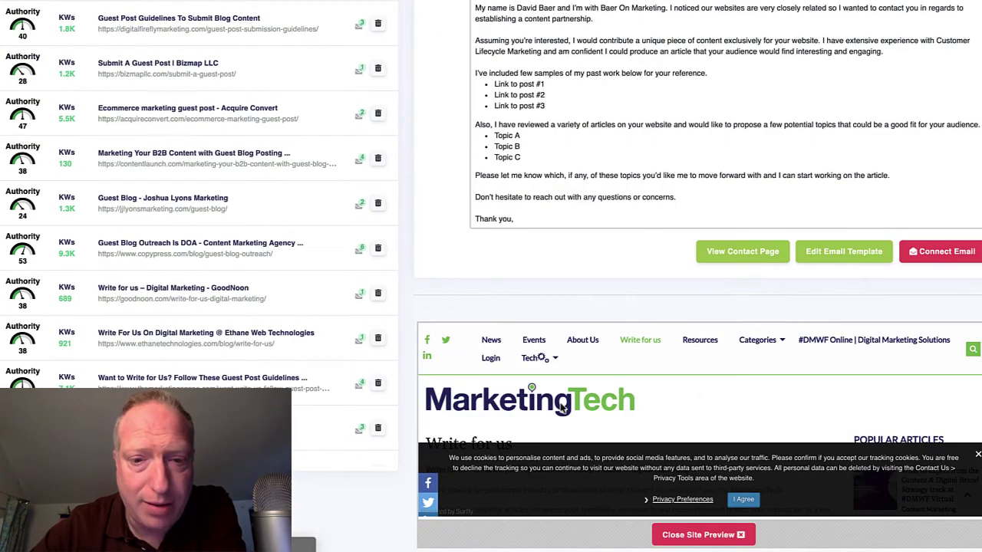
scroll(537, 430, down, 5)
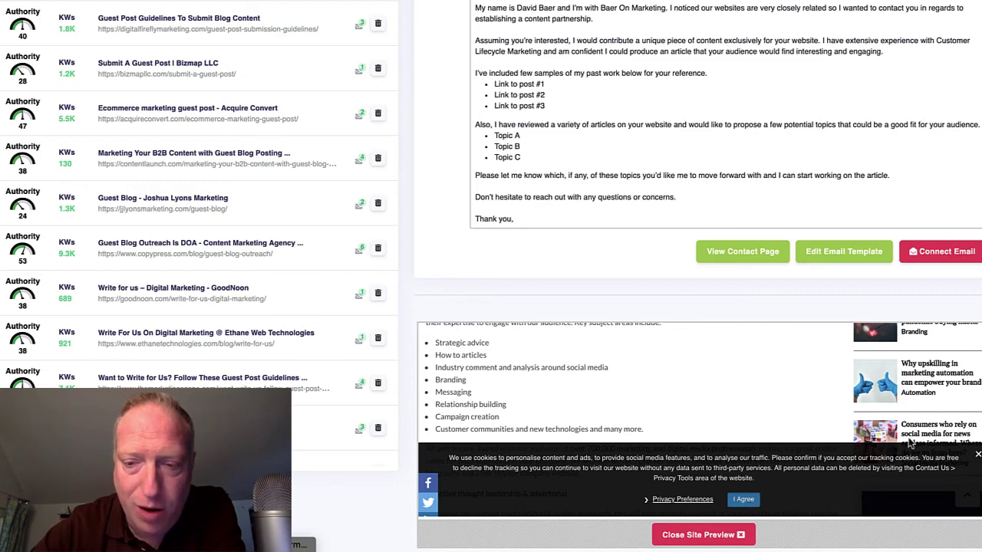
click(976, 454)
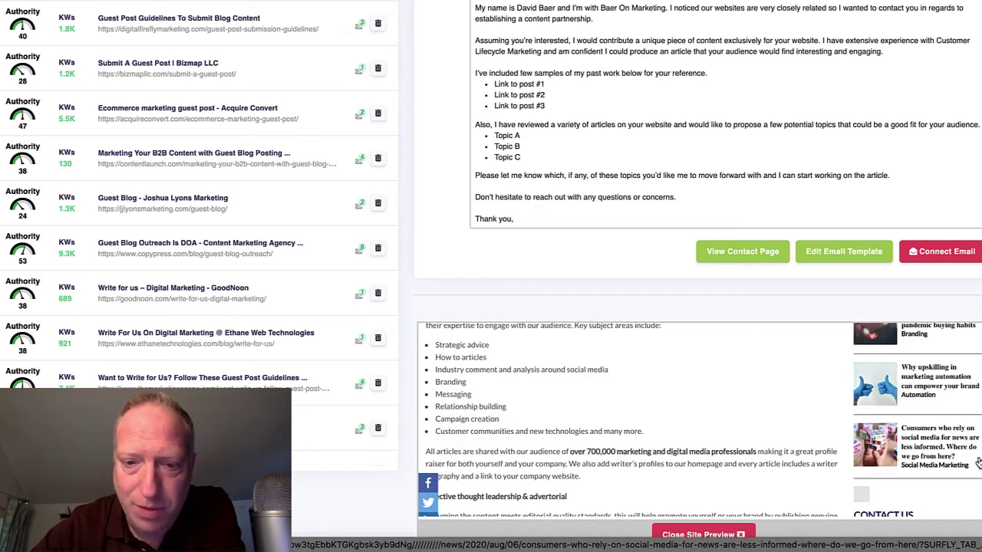
scroll(735, 439, up, 5)
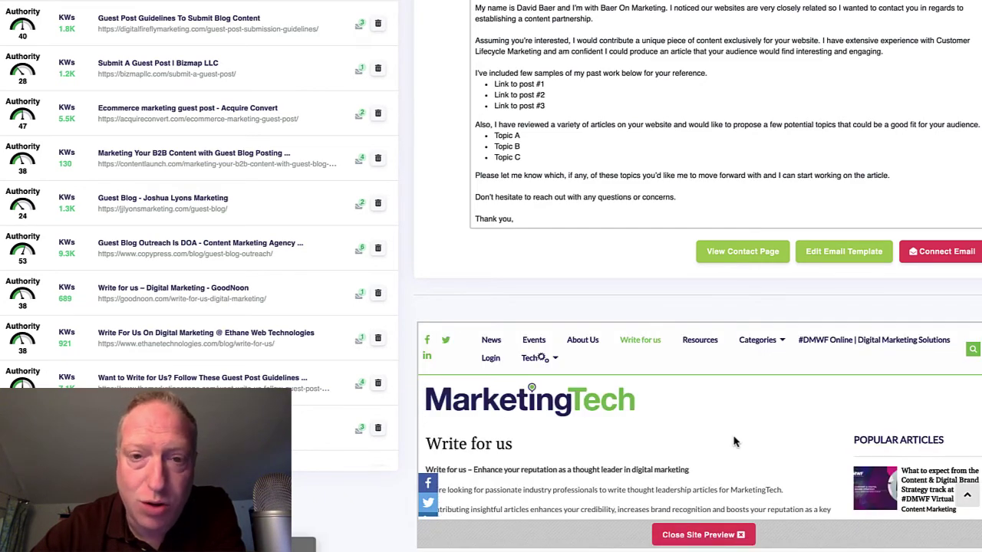
scroll(606, 202, up, 2)
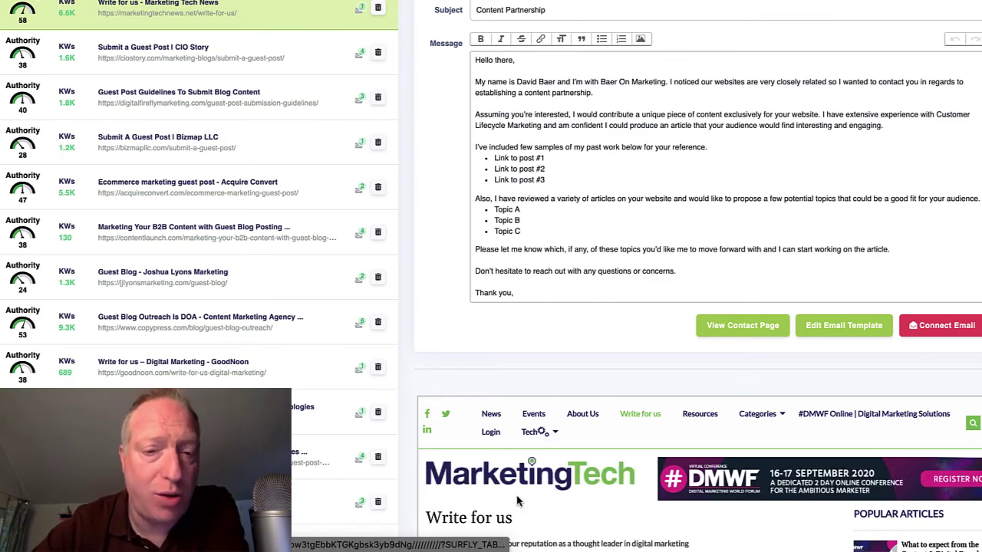
scroll(409, 433, down, 2)
scroll(429, 459, down, 5)
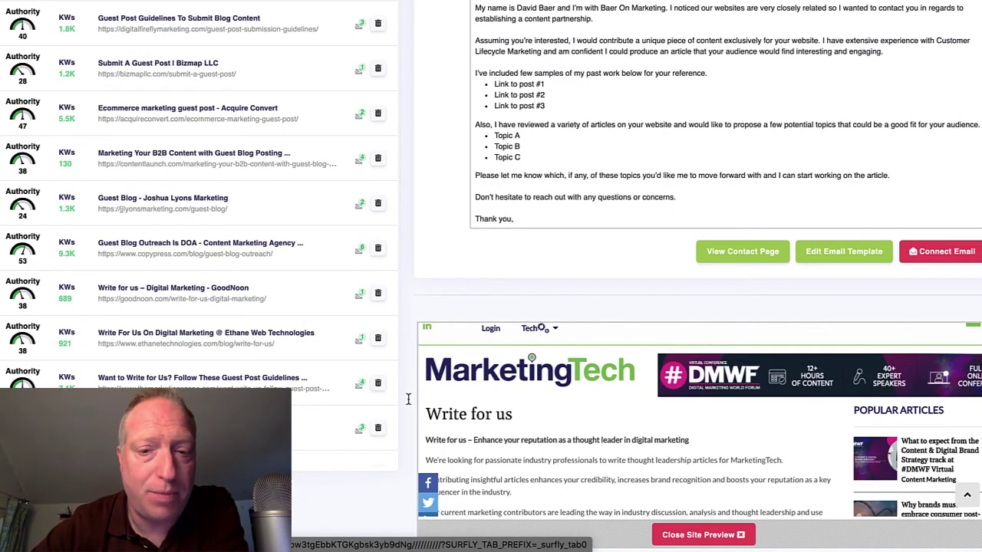
scroll(459, 453, up, 1)
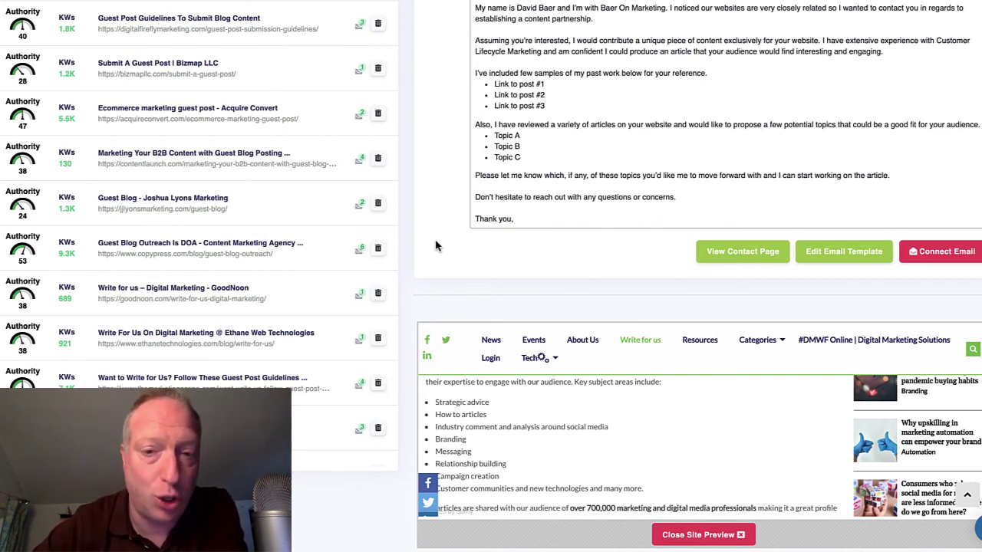
Step: View the email accounts available for connecting to the outreach message and cancel without selecting one
scroll(435, 246, up, 1)
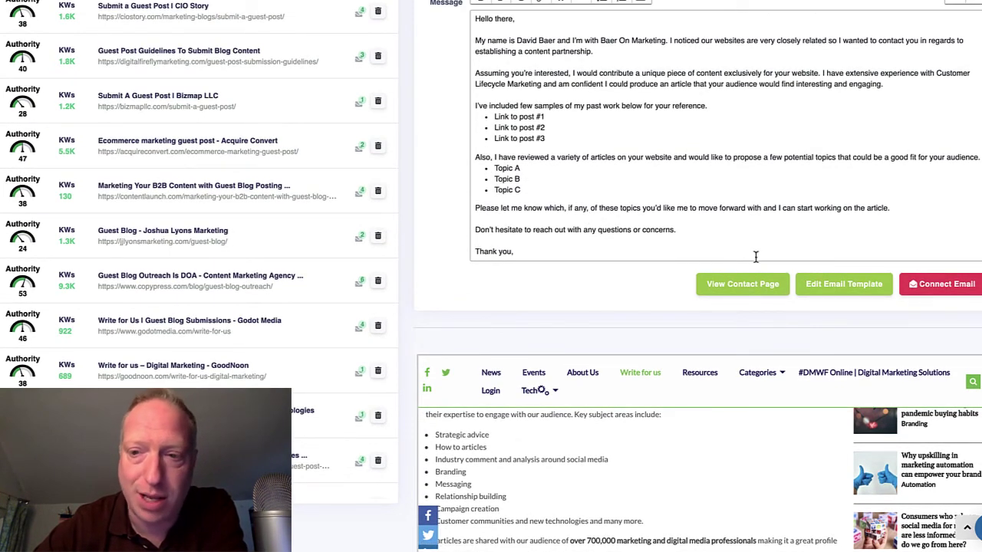
click(948, 288)
click(571, 54)
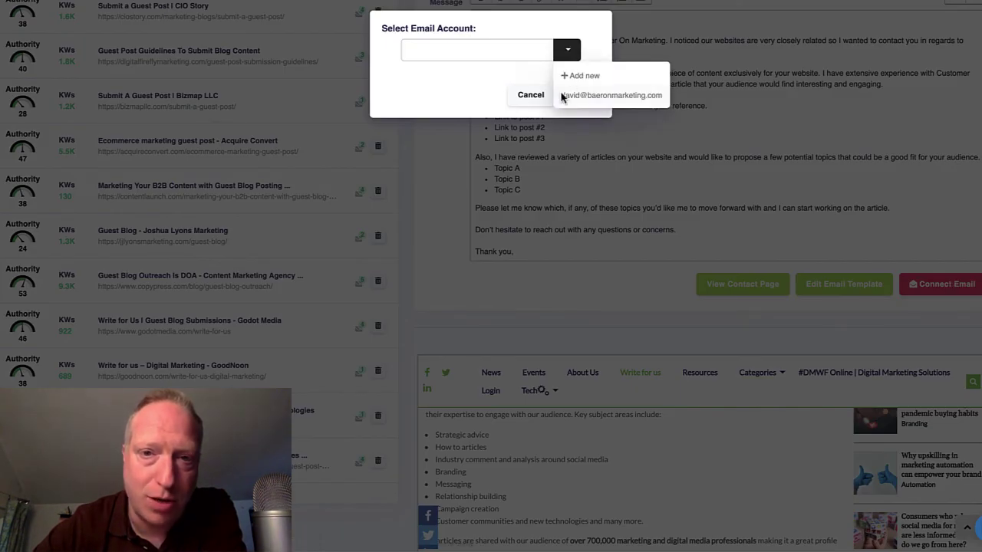
click(492, 84)
click(529, 96)
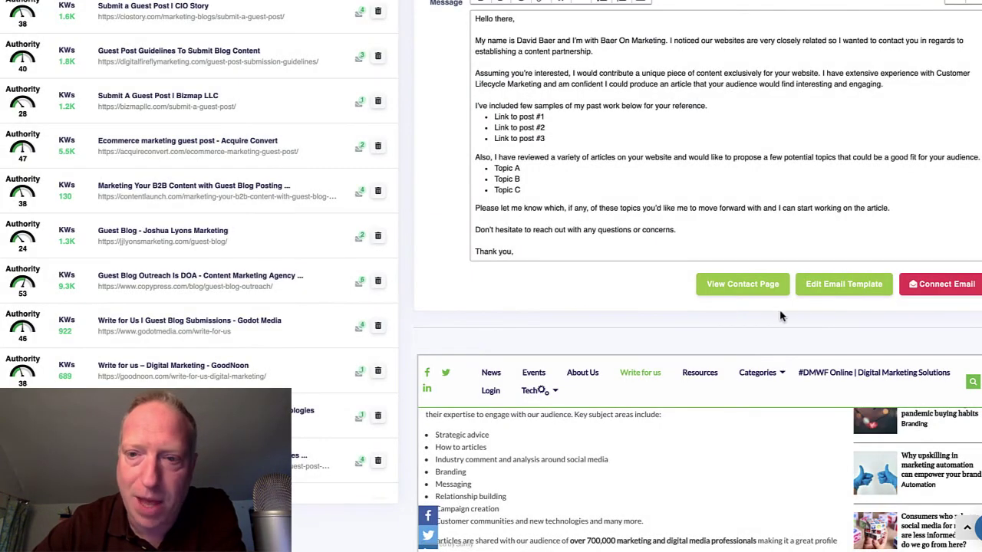
scroll(667, 311, up, 1)
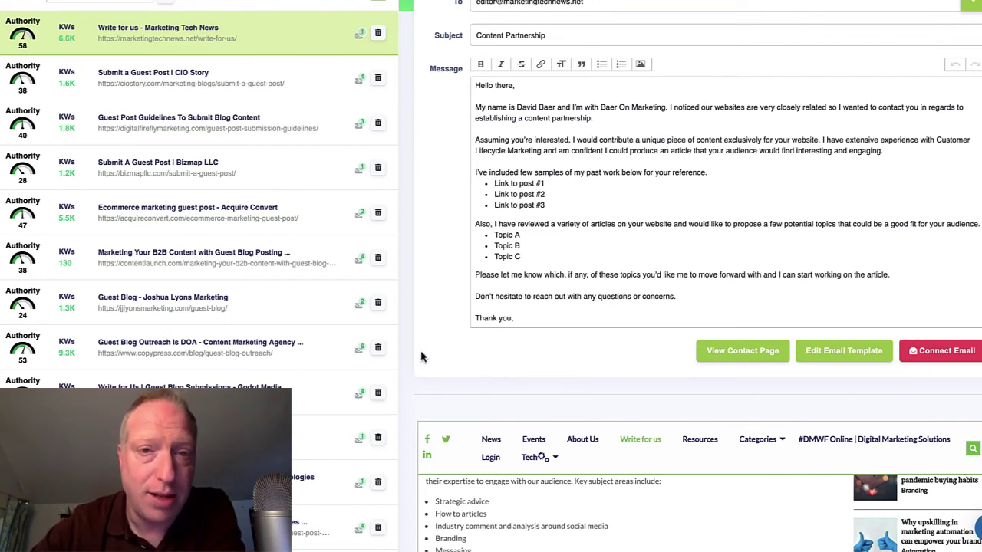
scroll(414, 335, down, 3)
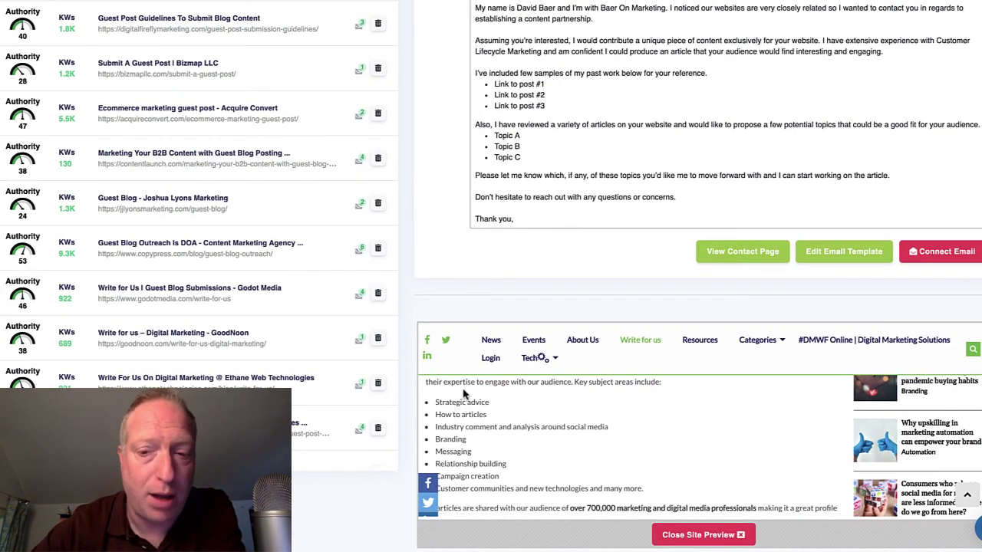
scroll(492, 224, up, 6)
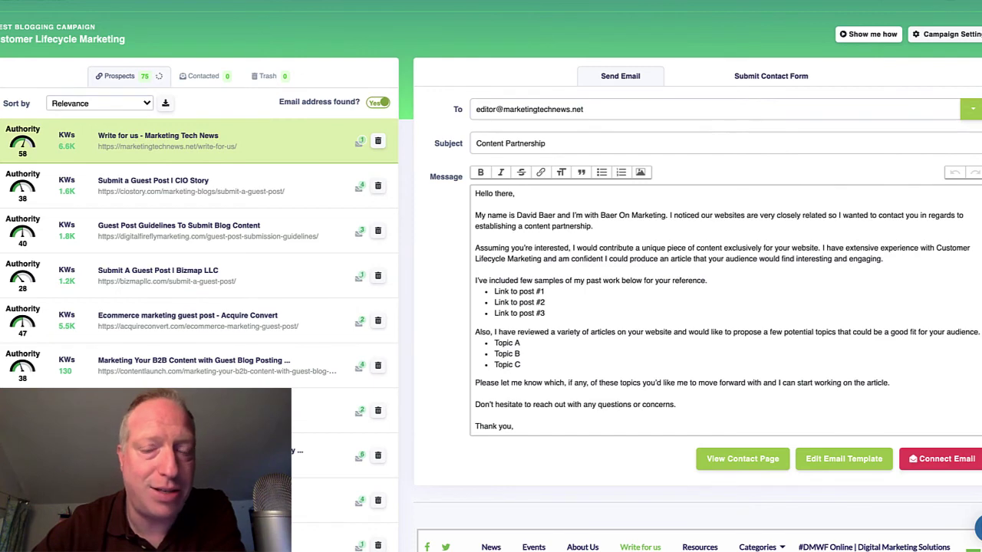
scroll(429, 386, down, 1)
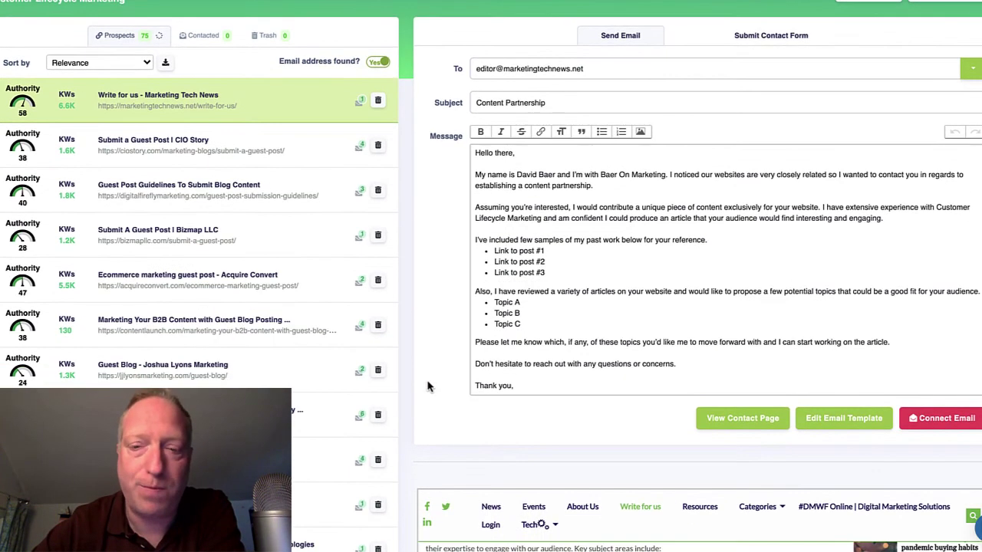
scroll(429, 384, up, 2)
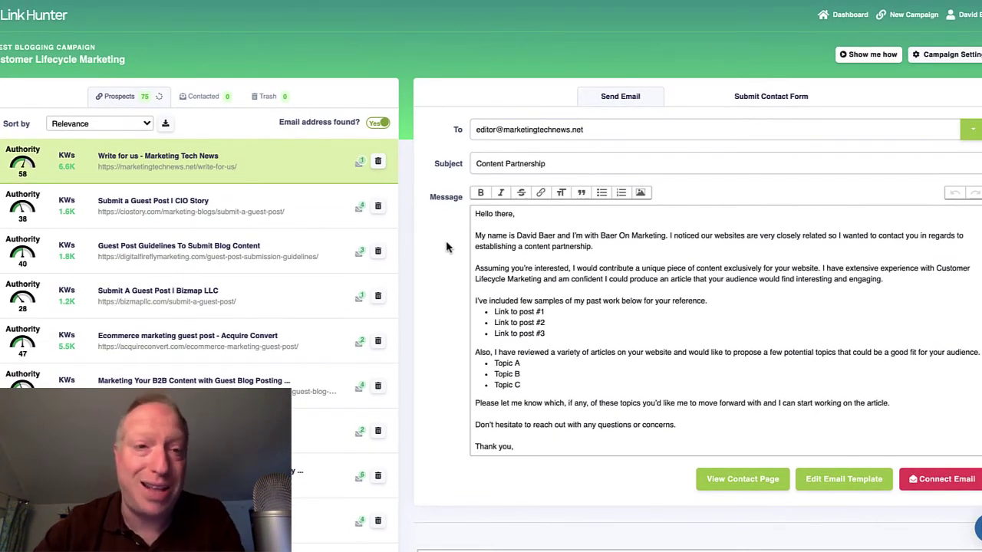